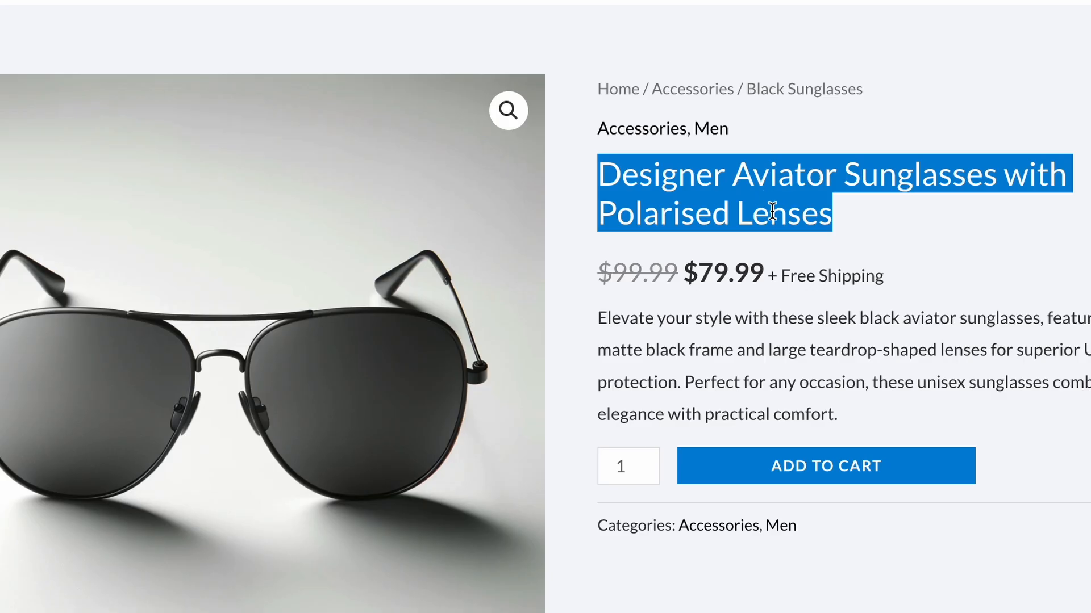
- Examine the headline "Designer Aviator Sunglasses with Polarised Lenses" on the sunglasses product page
double_click(661, 175)
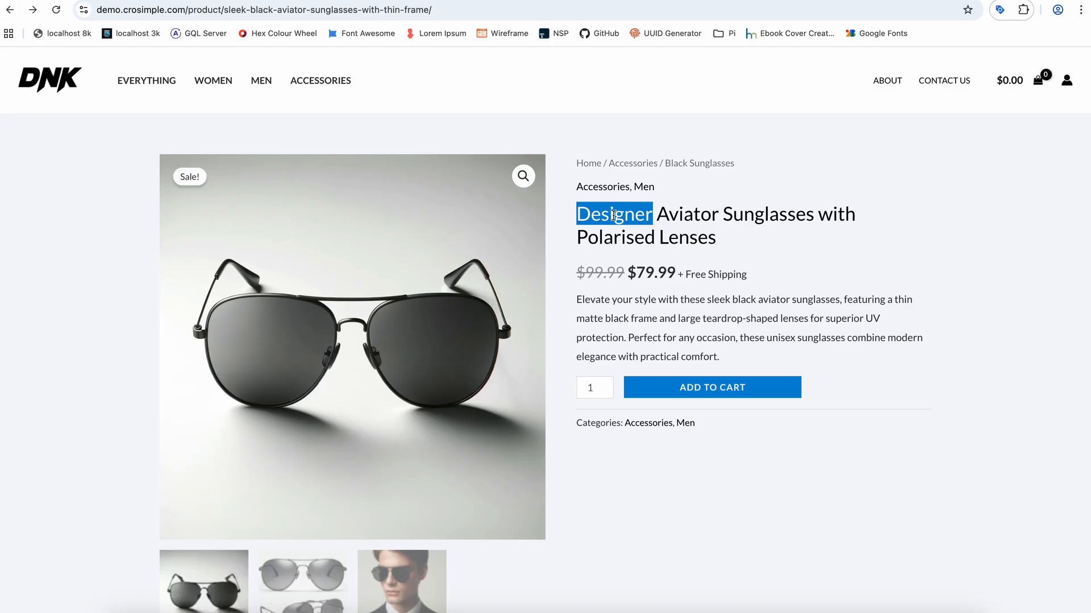
triple_click(613, 214)
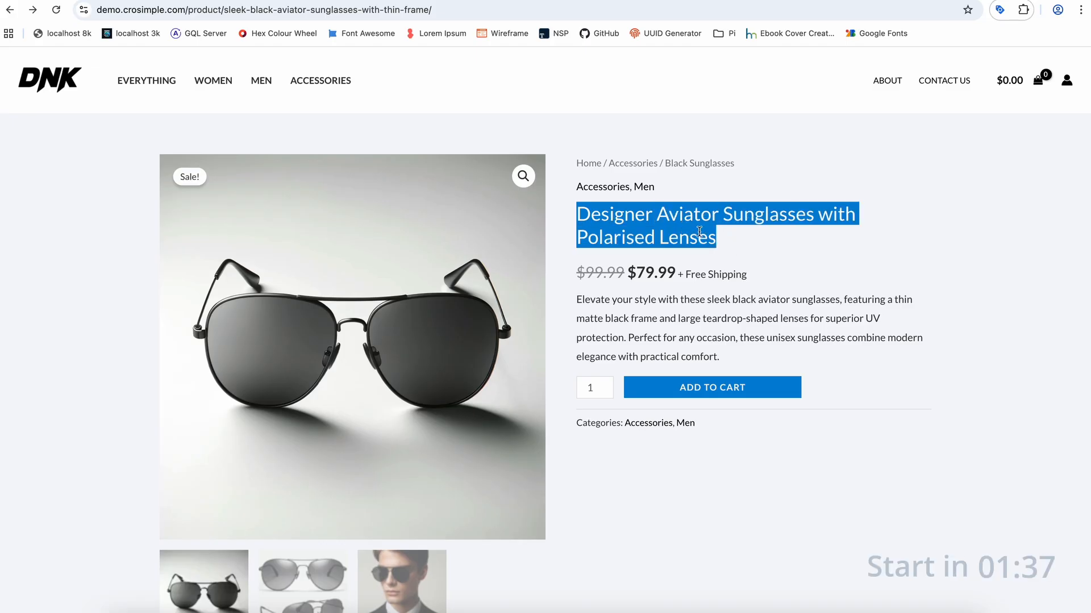
left_click(609, 213)
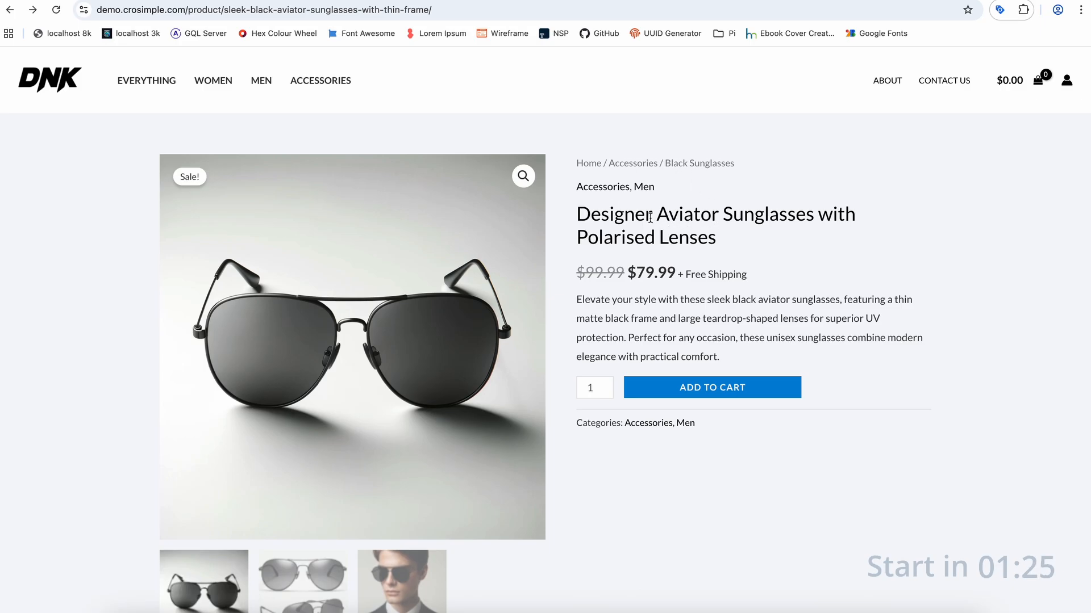
triple_click(615, 211)
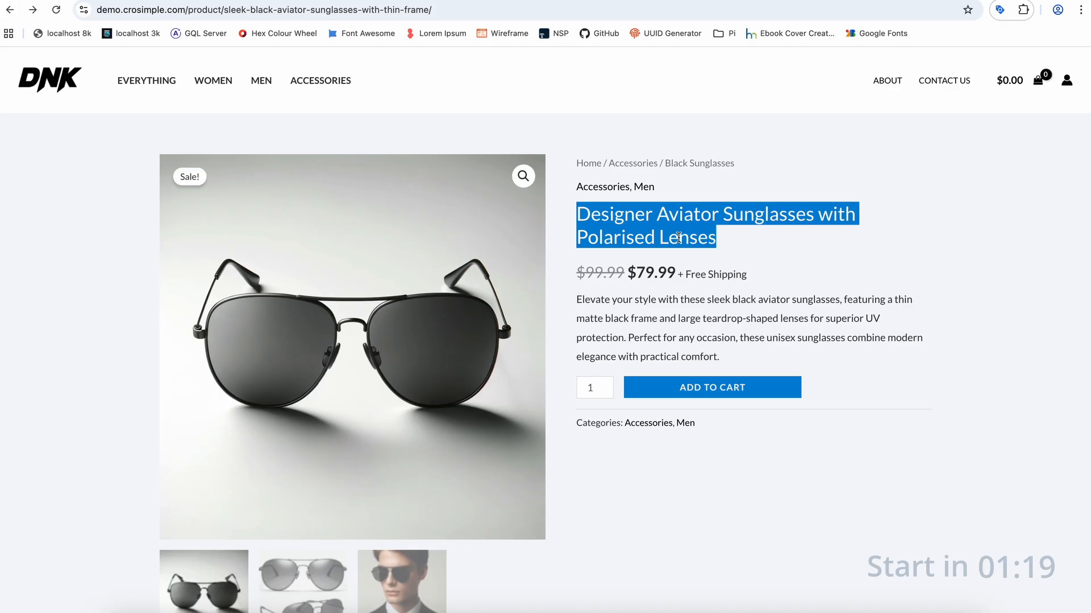
left_click(679, 237)
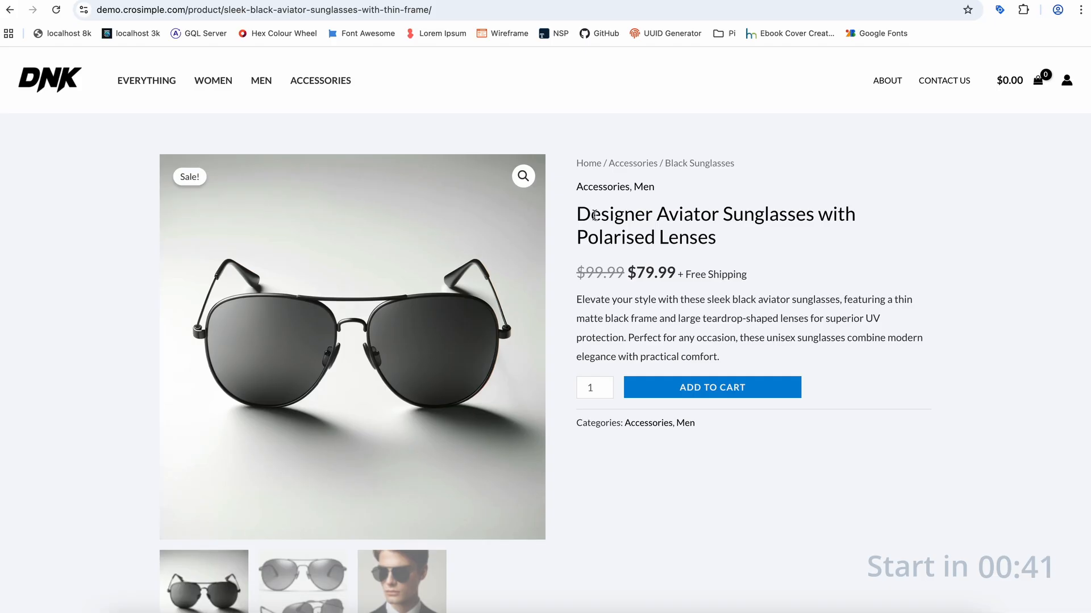
left_click_drag(594, 215, 698, 233)
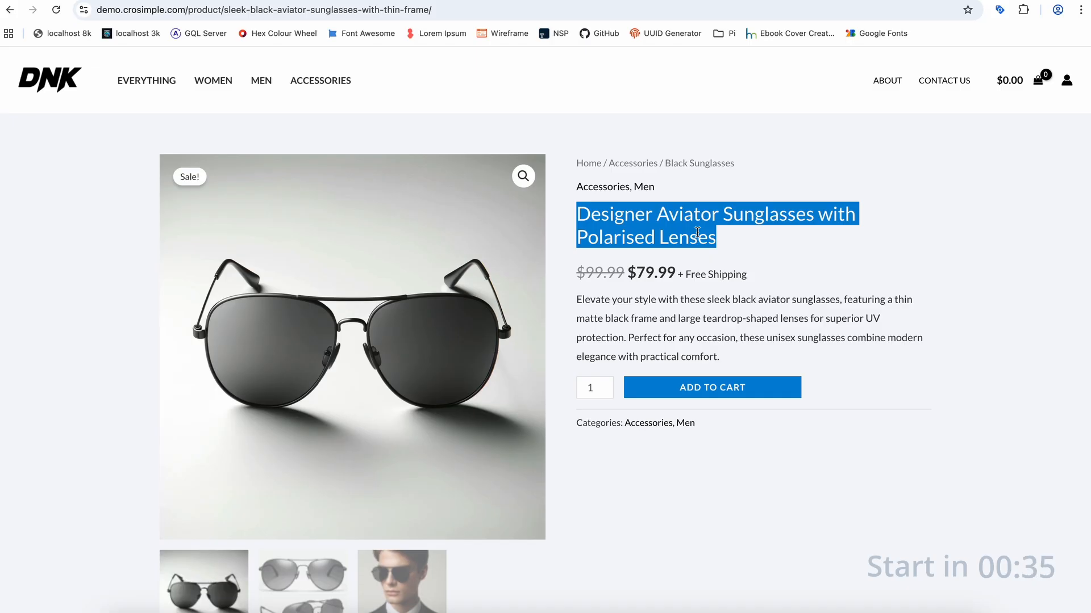
- Switch to the product page version titled "Black Sunglasses" and examine its headline and description
left_click(182, 0)
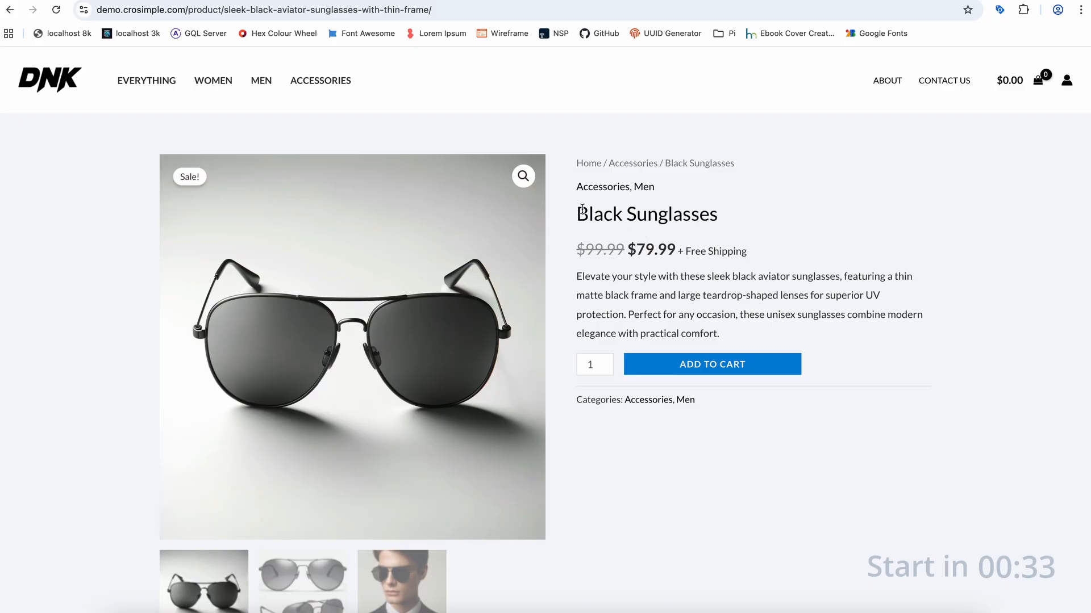
left_click_drag(578, 212, 719, 213)
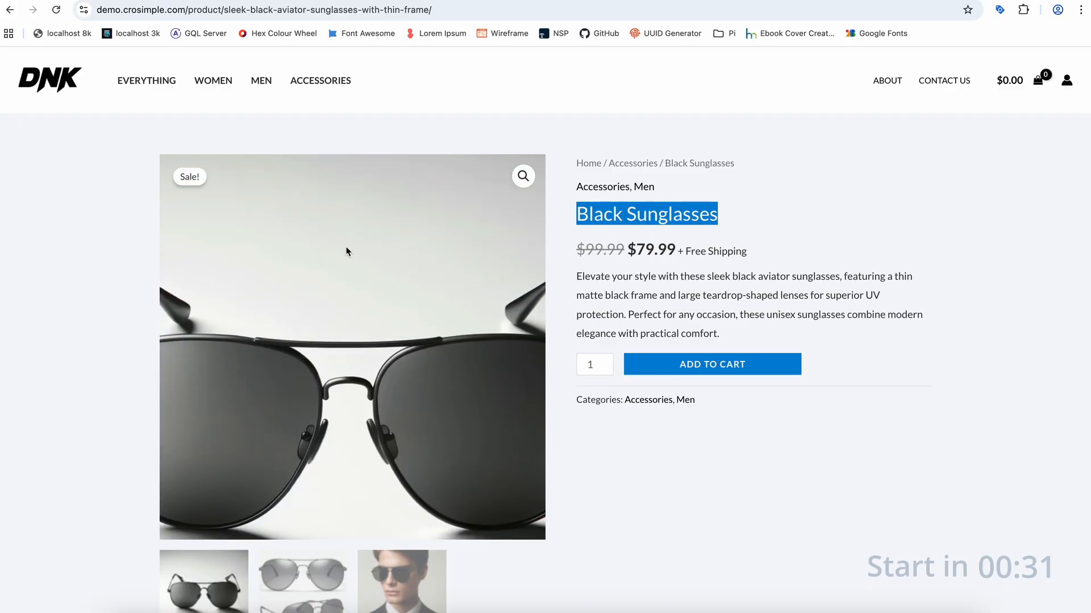
left_click_drag(753, 343, 581, 278)
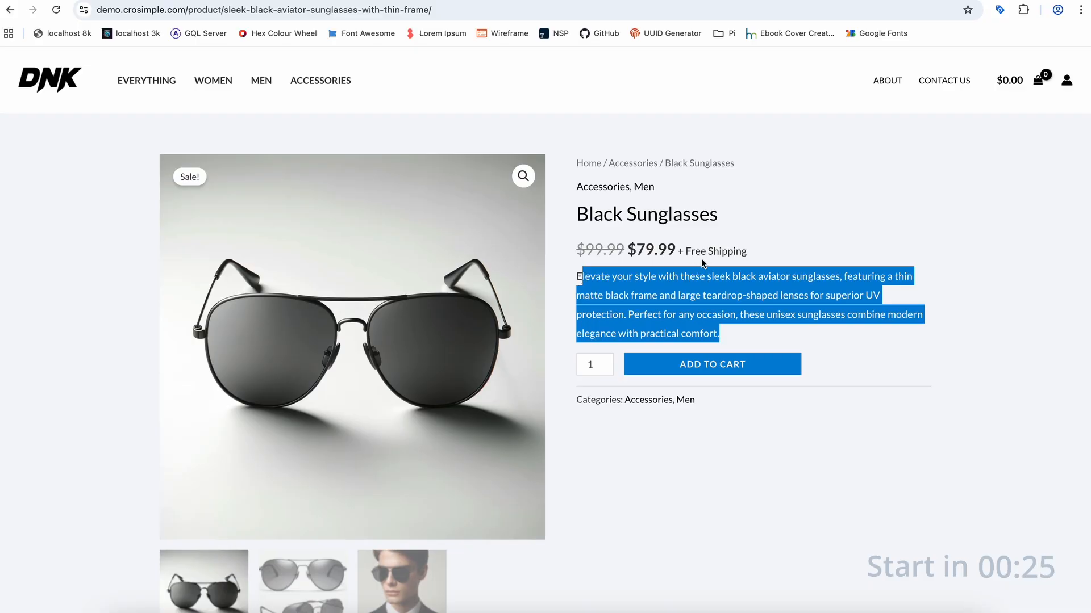
left_click(740, 338)
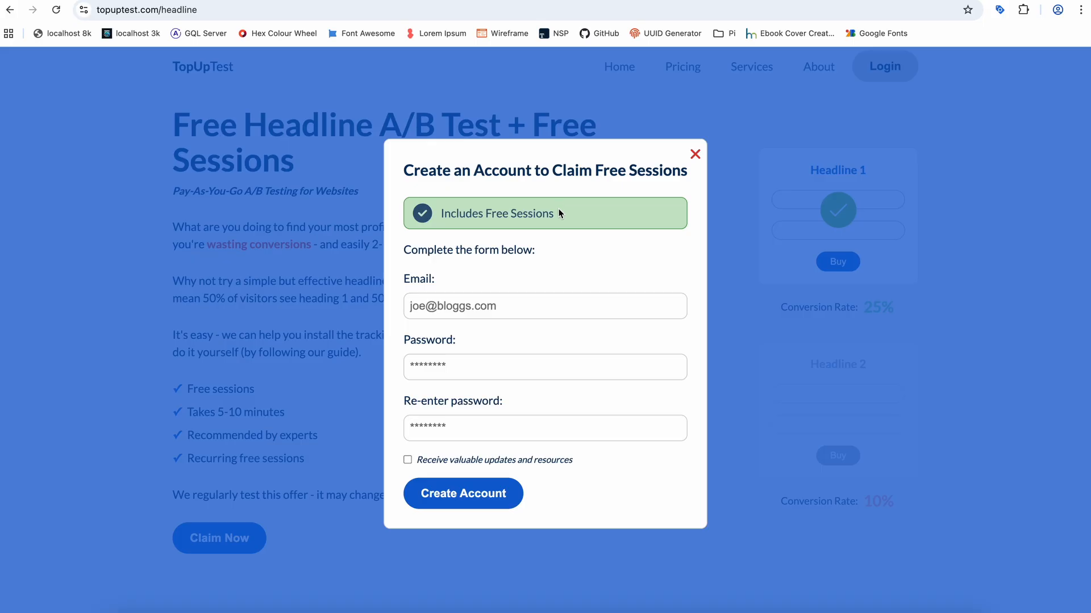
- Create a TopUpTest account with the e-mail address and the password entered twice, opting in to valuable updates and resources
left_click(479, 306)
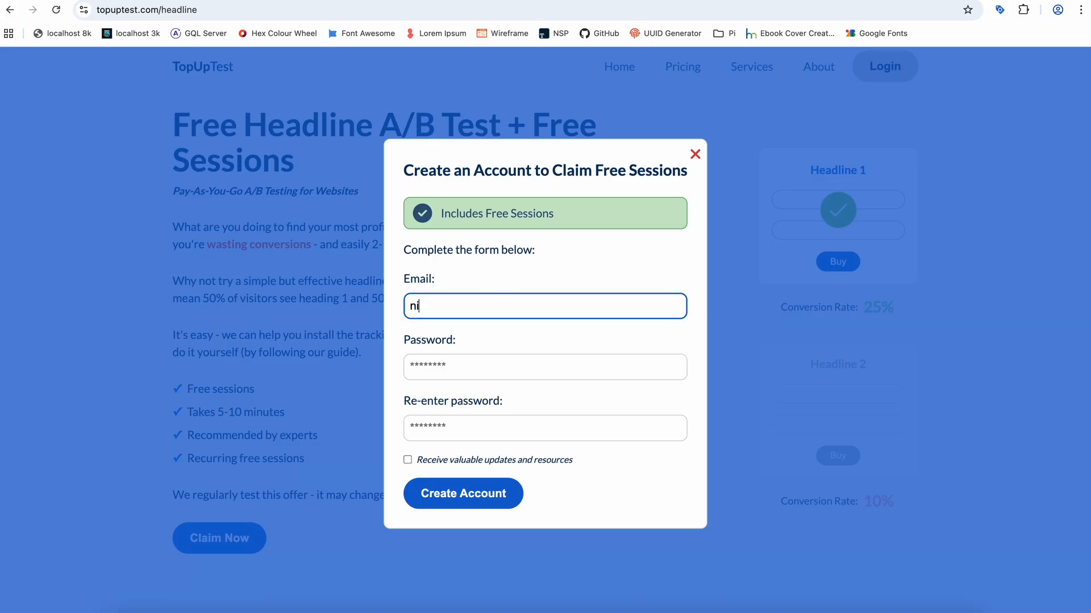
key("Tab")
type("test")
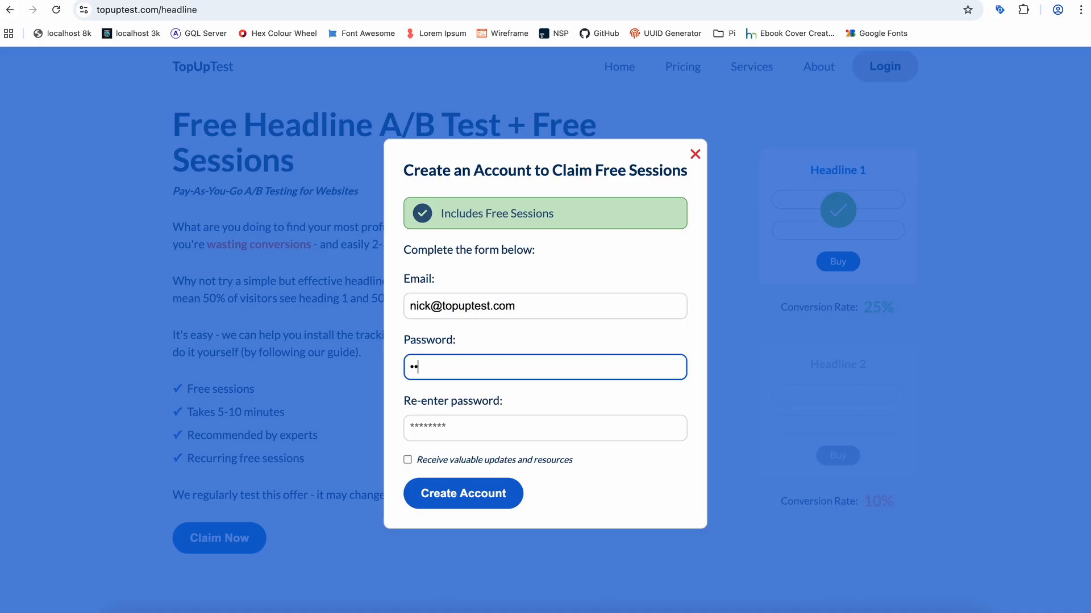
key("Tab")
type("test")
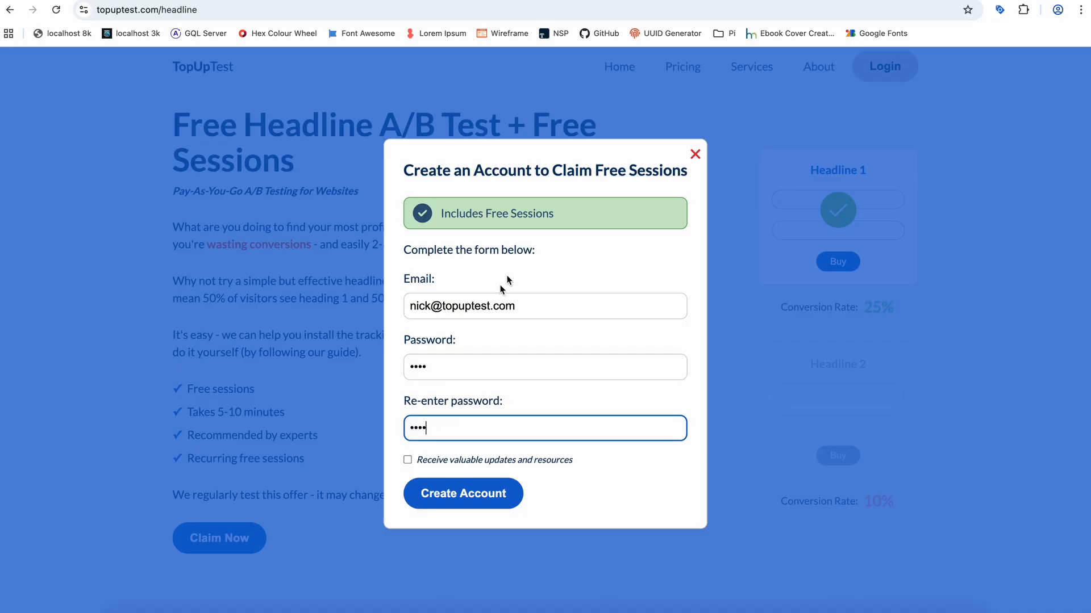
left_click(408, 459)
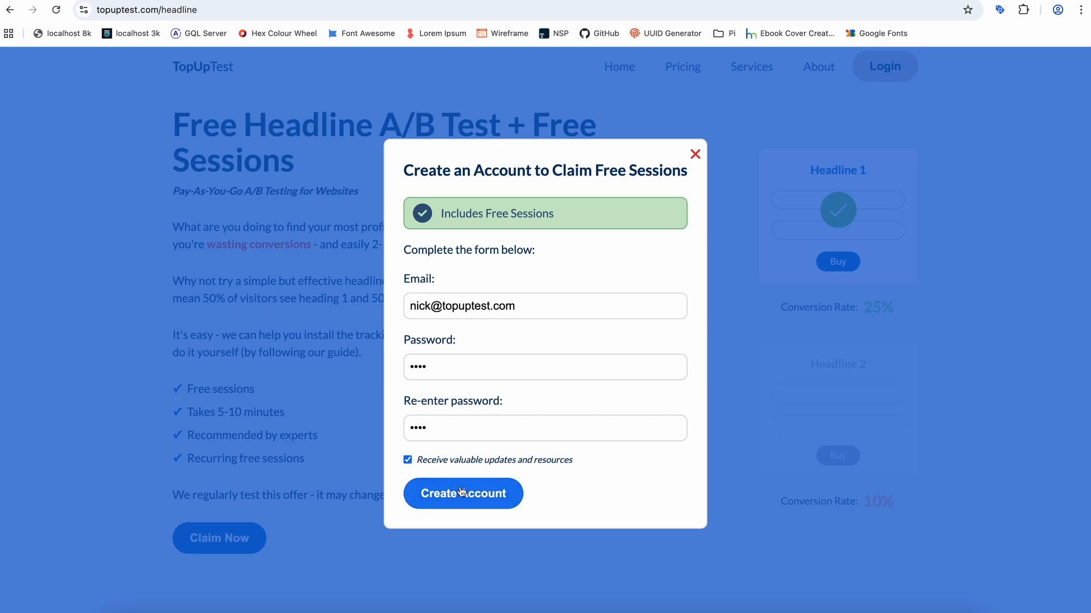
left_click(451, 488)
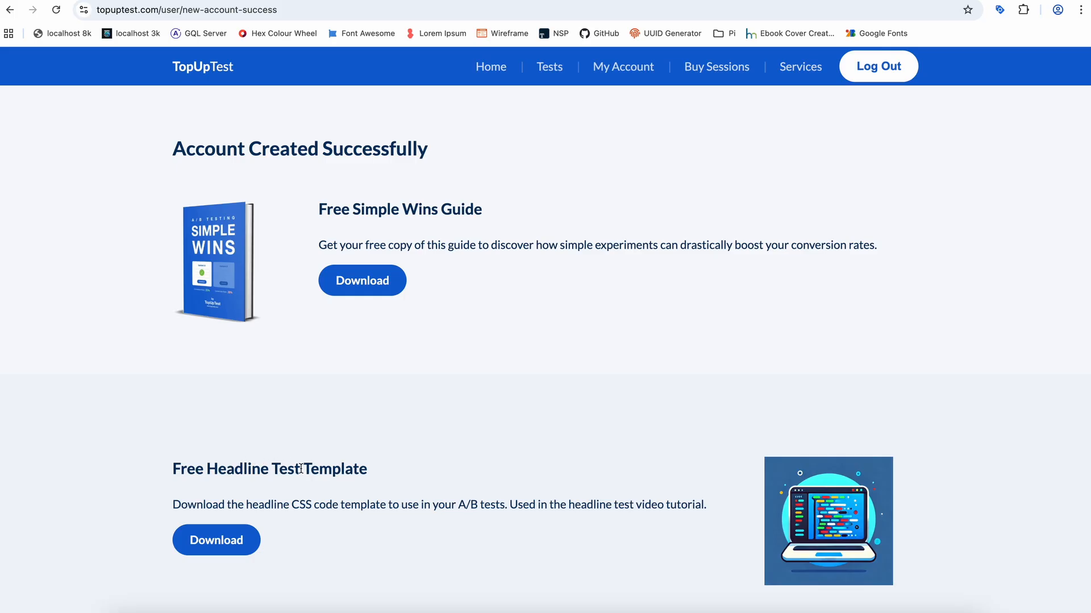
left_click(608, 75)
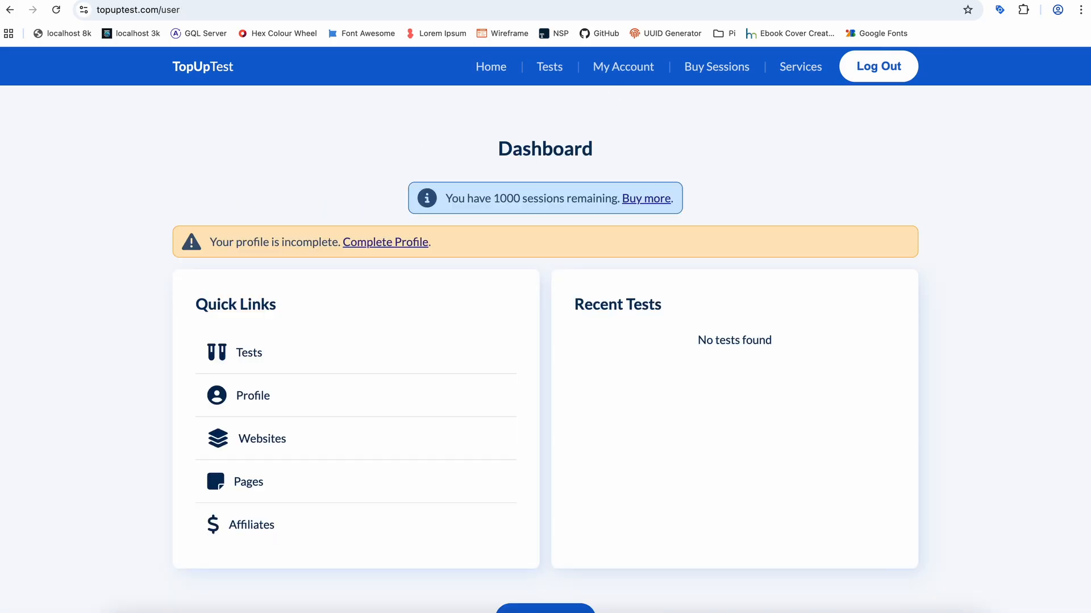
left_click(274, 443)
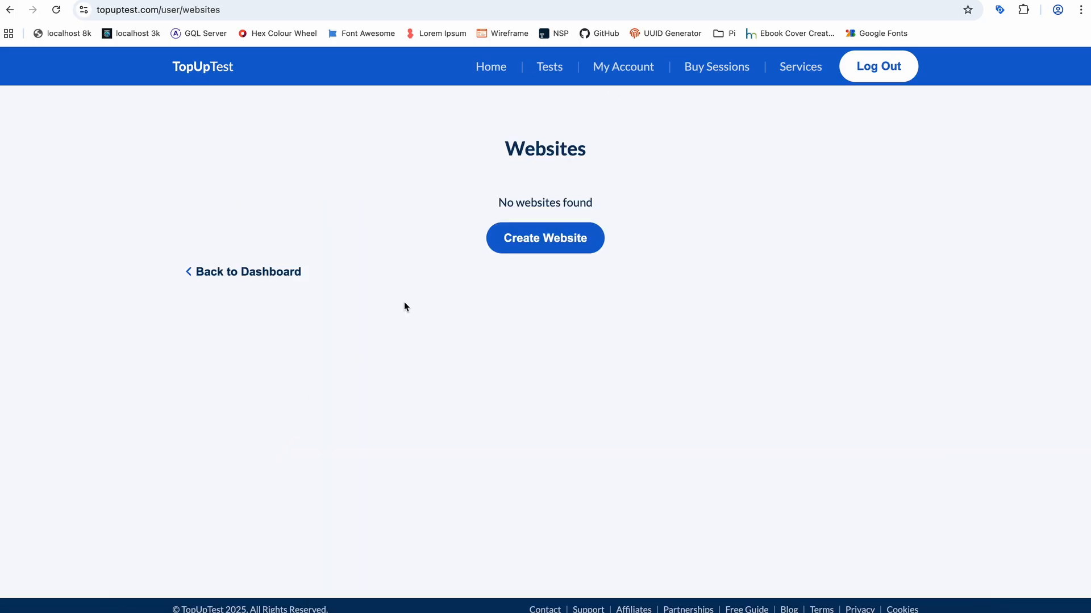
left_click(554, 239)
left_click(459, 282)
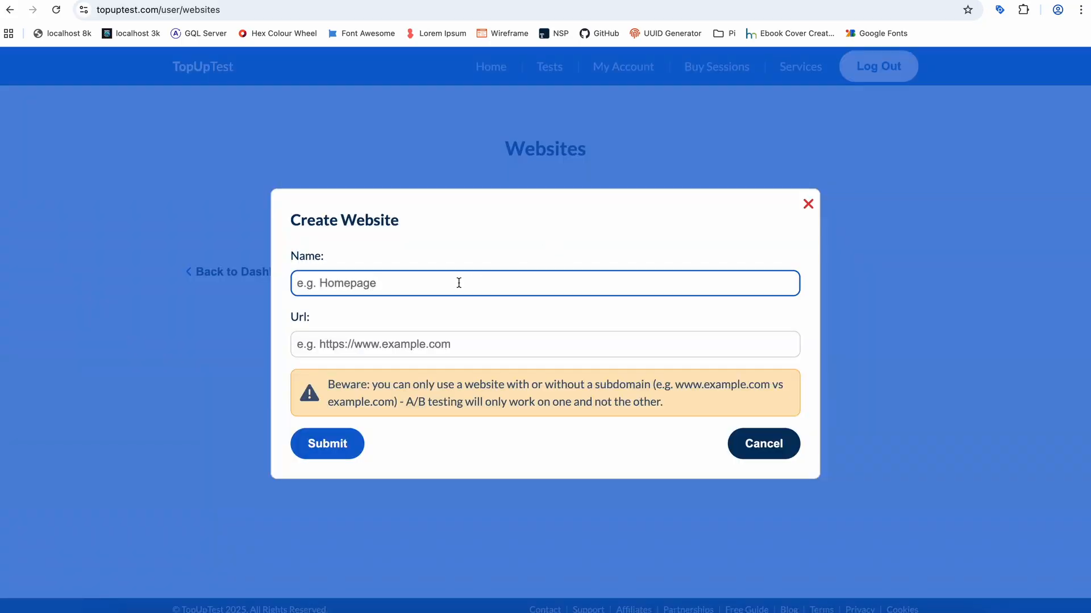
type("CRO Simple Demo")
left_click(432, 344)
type("https://demo.crosimple.com/")
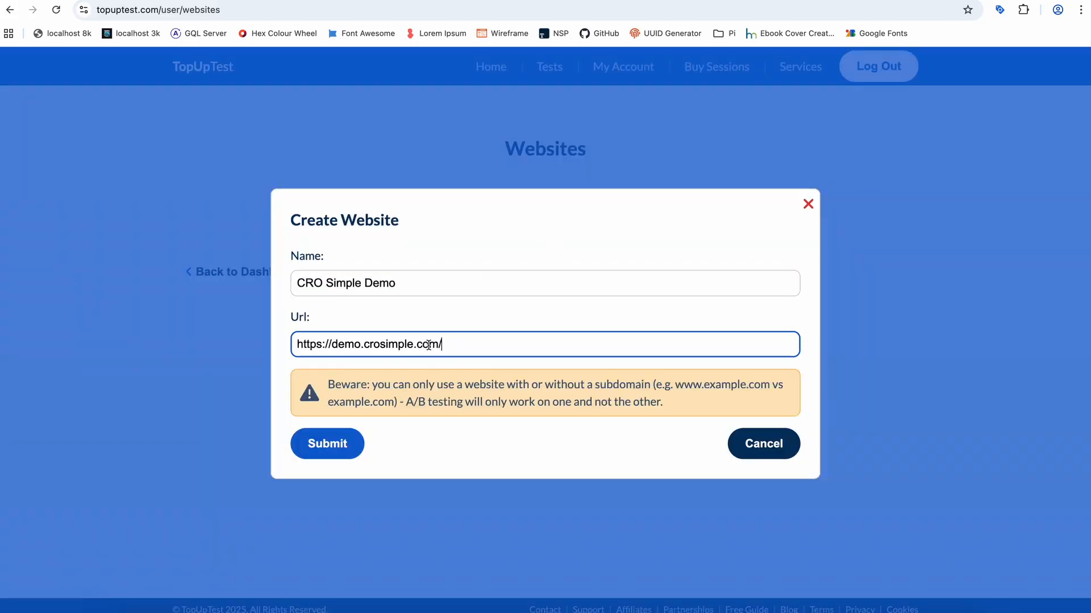
left_click(336, 445)
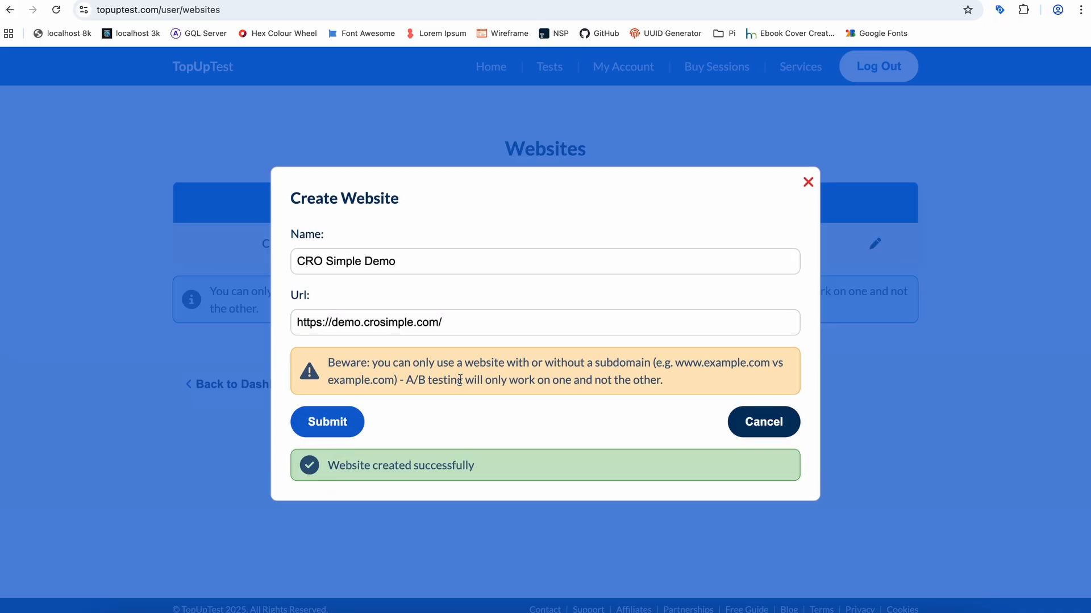
left_click(807, 181)
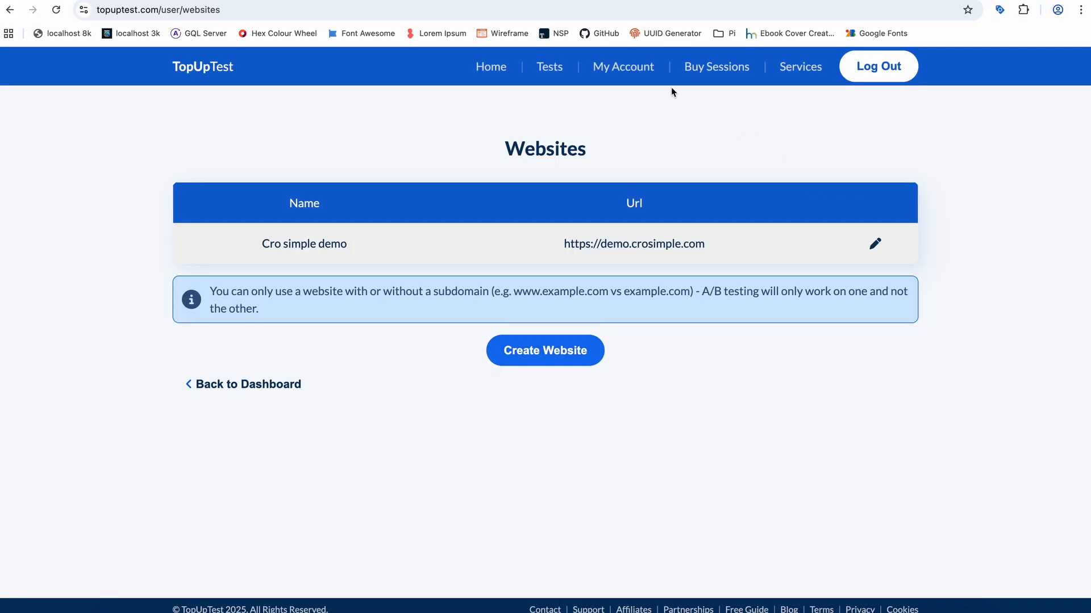
left_click(226, 385)
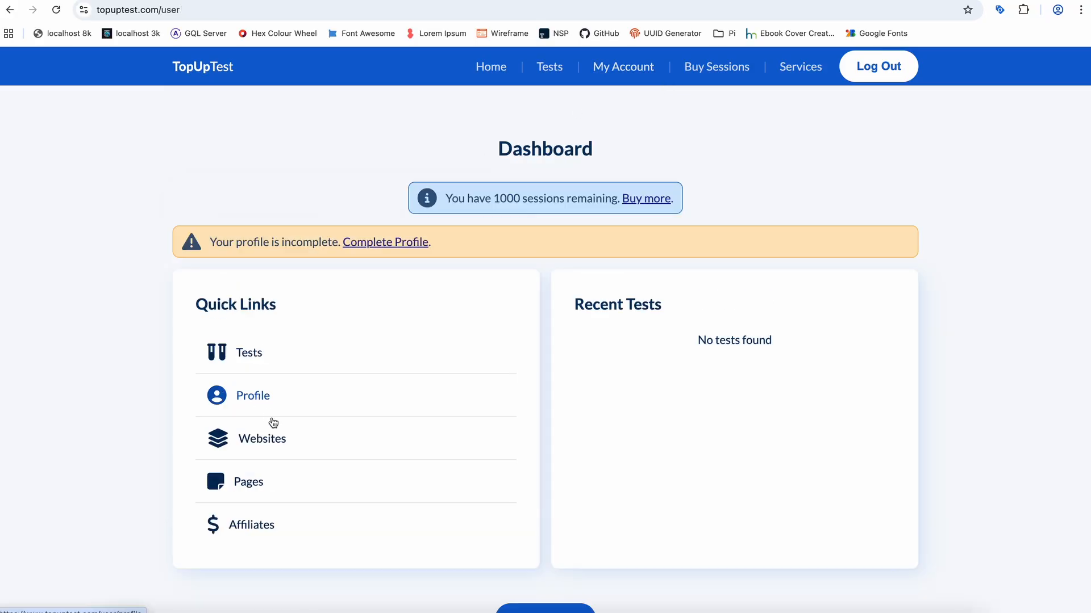
left_click(253, 482)
left_click(571, 196)
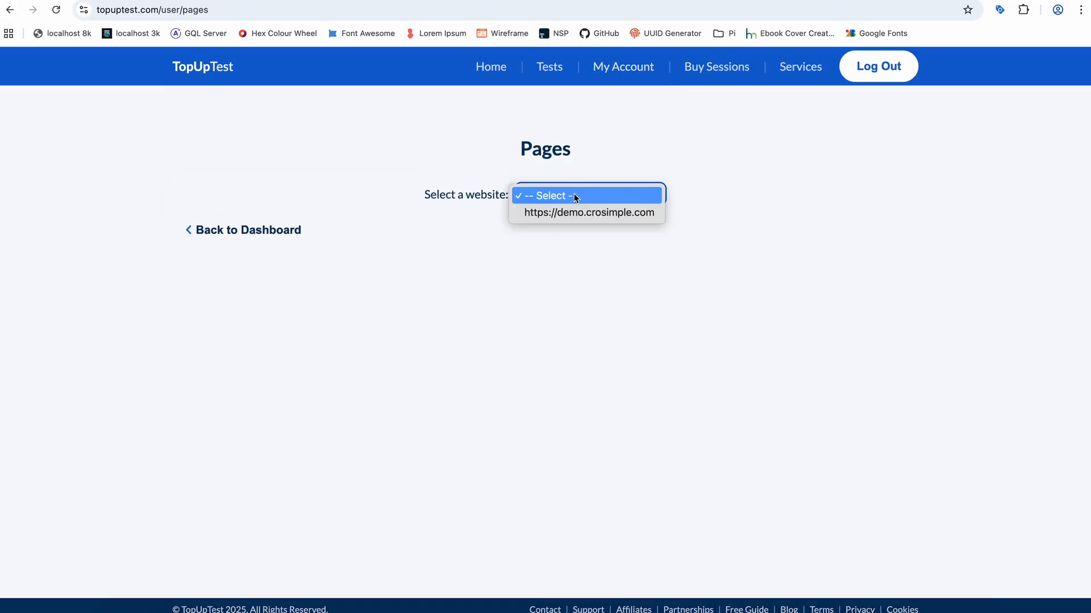
left_click(574, 211)
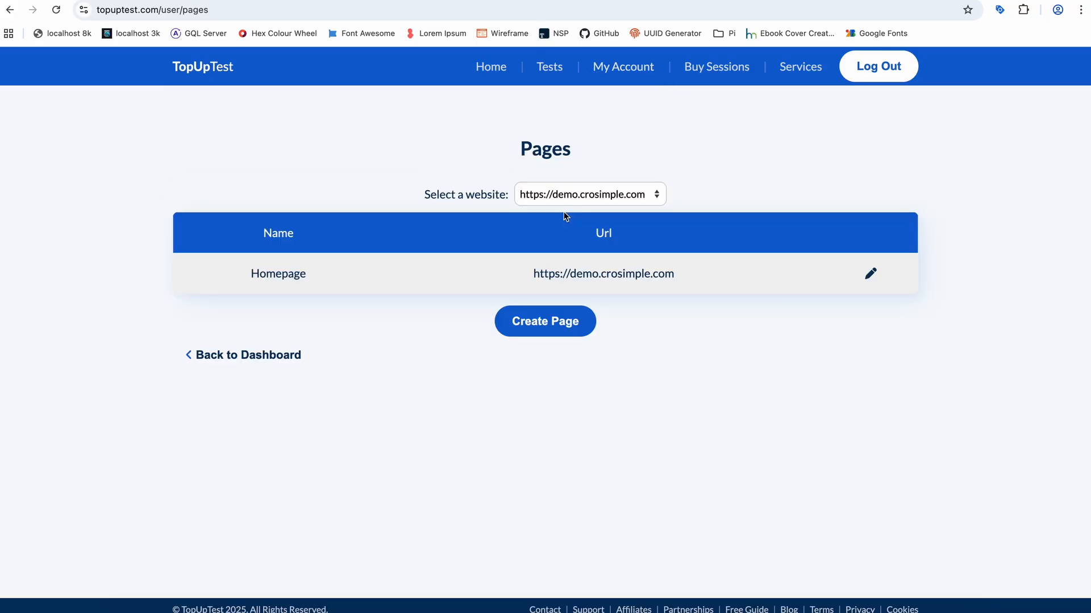
left_click(547, 333)
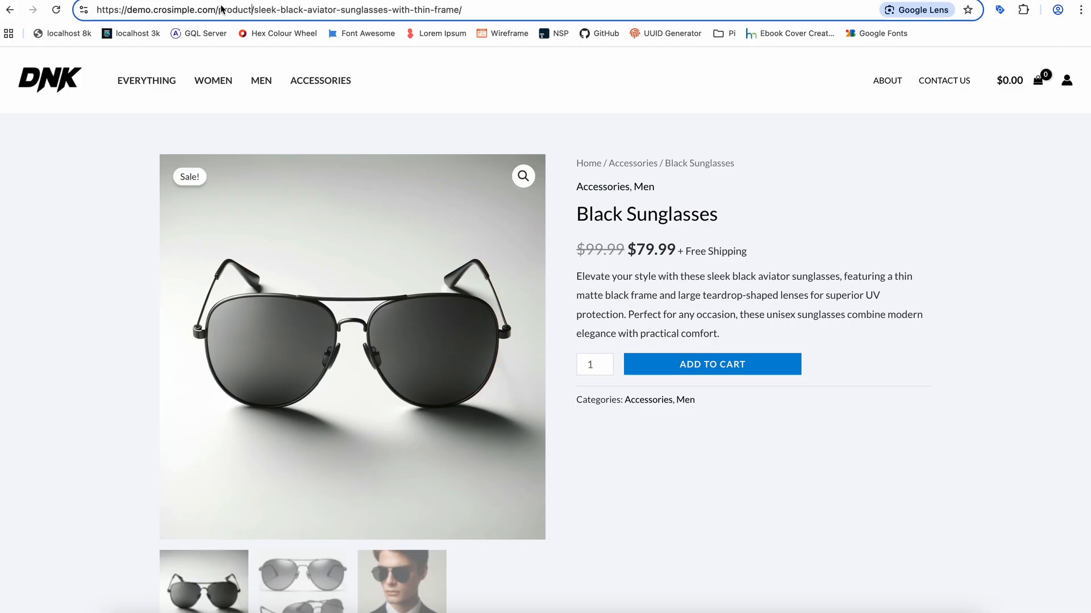
- Create the page "Sunglasses Product Page" using the URL copied from the black sunglasses product page
left_click(221, 9)
key("super+c")
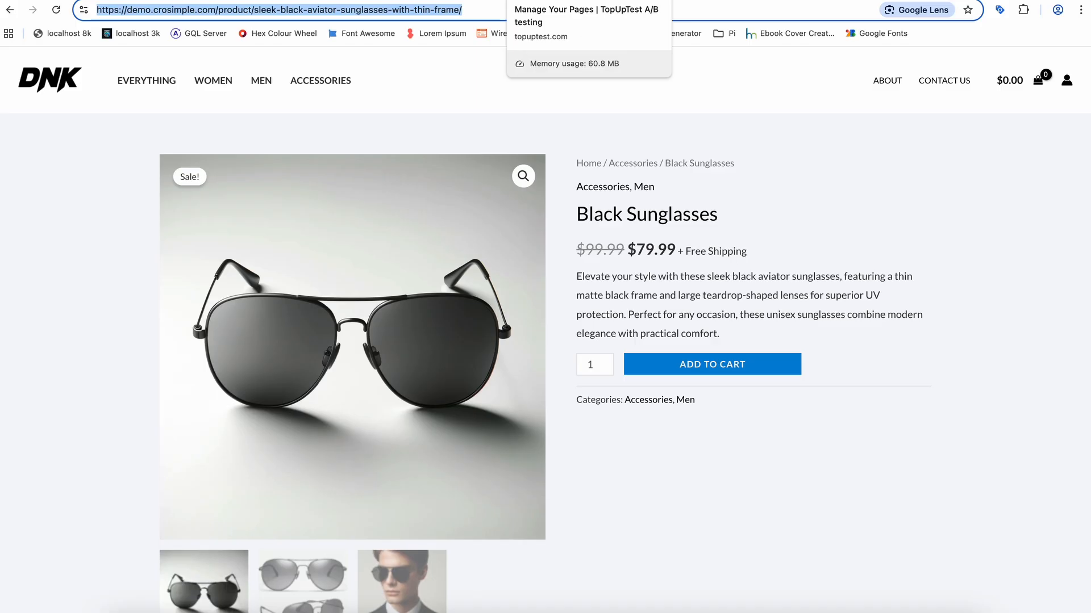
left_click(589, 1)
left_click(517, 341)
key("super+v")
left_click(495, 285)
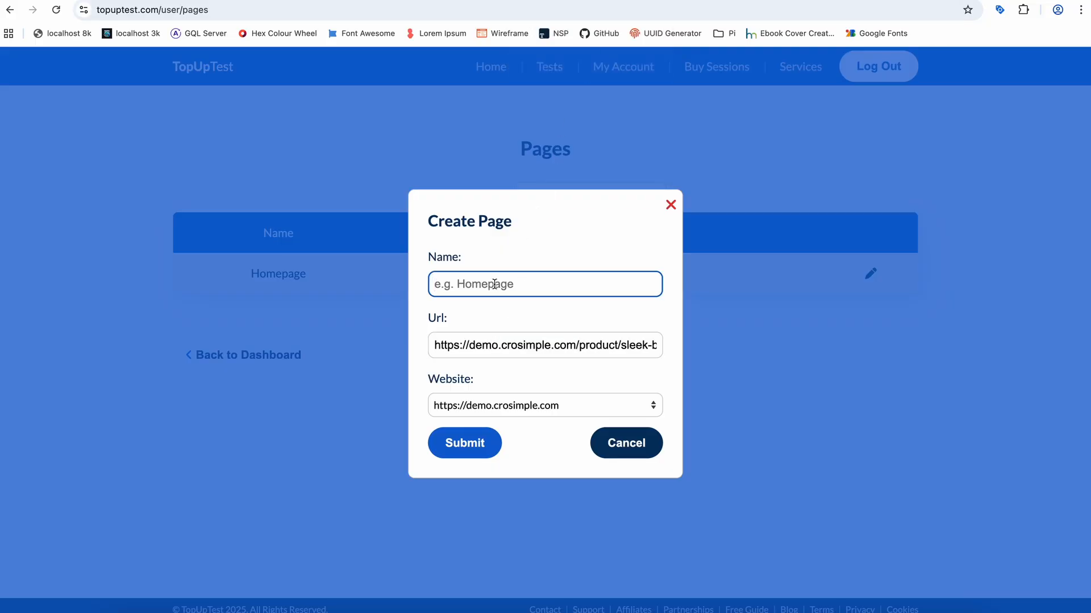
type("Sunglasses Product Page")
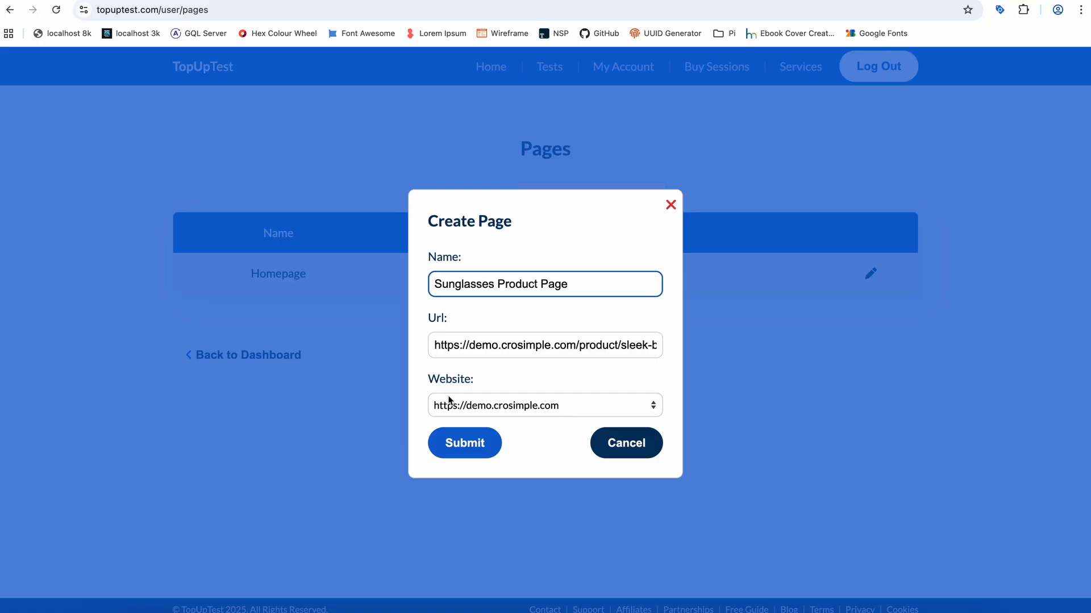
left_click(461, 443)
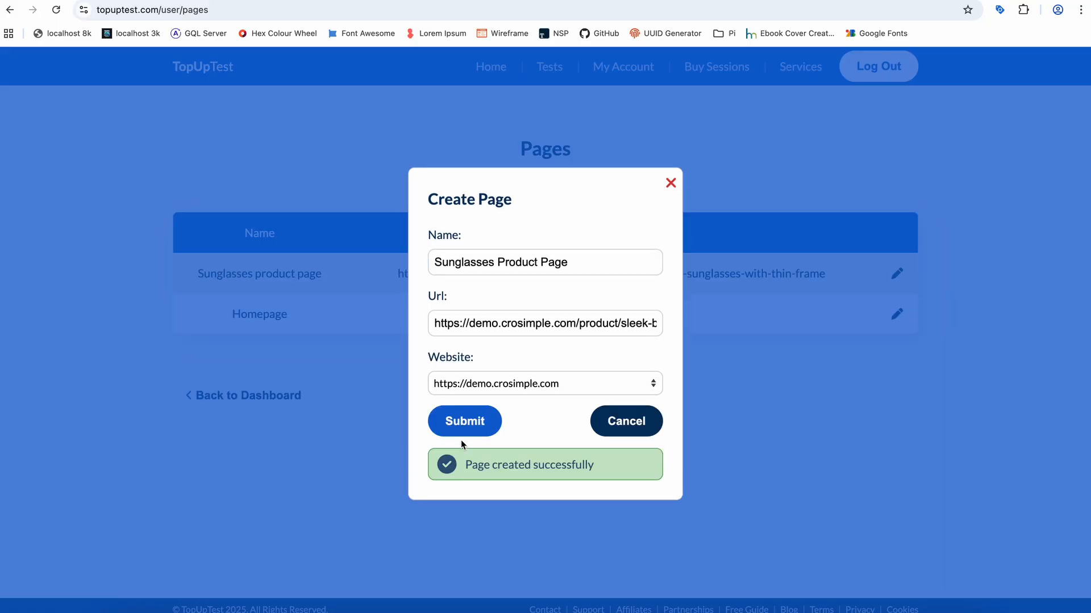
left_click(624, 428)
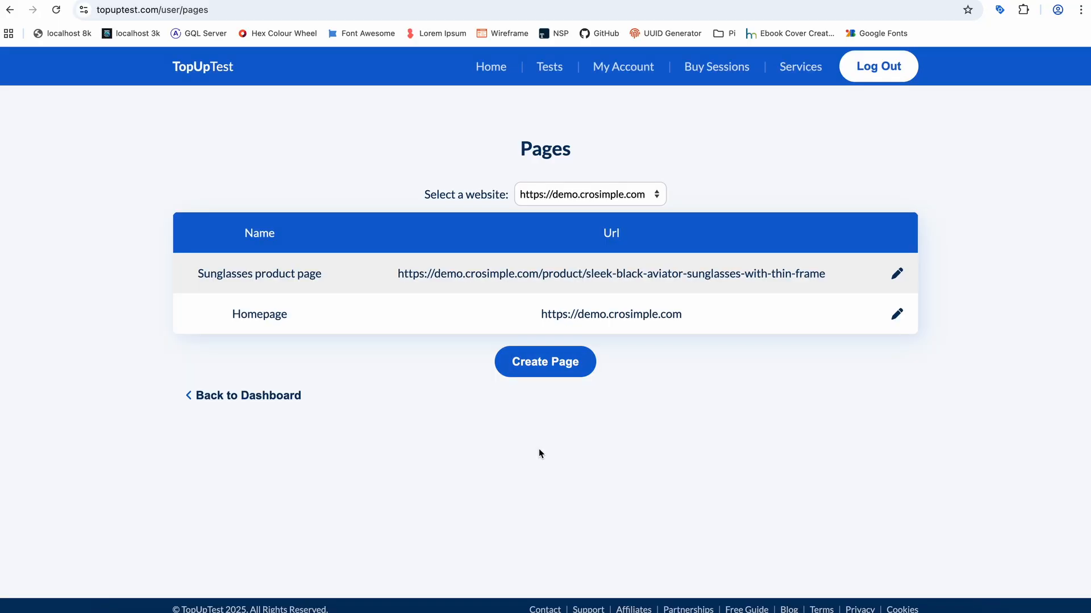
left_click(588, 609)
left_click(298, 278)
left_click(563, 234)
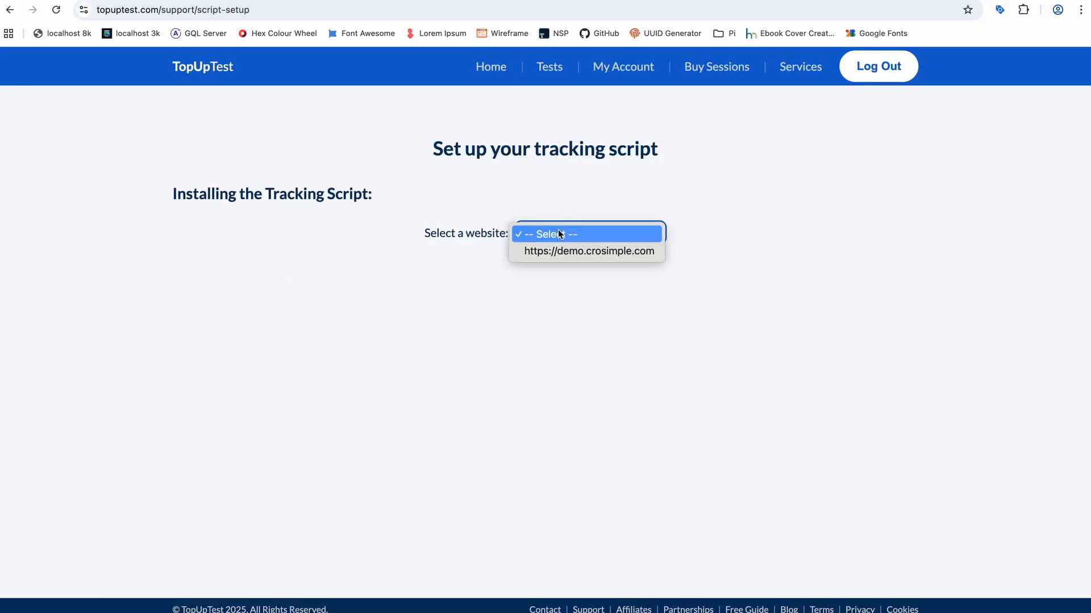
left_click(558, 251)
left_click_drag(449, 365, 181, 349)
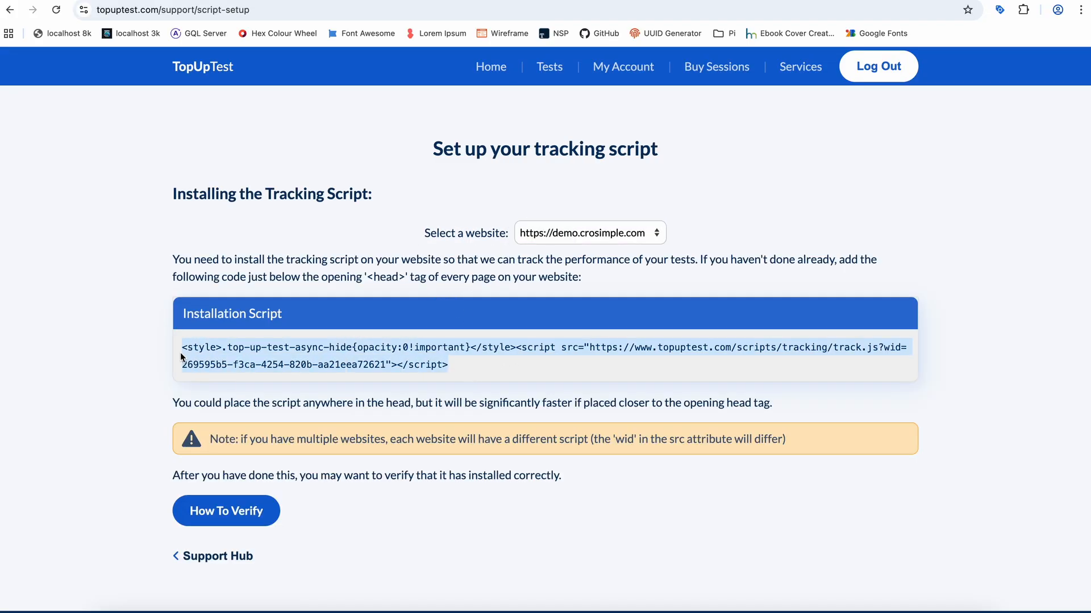
right_click(216, 347)
left_click(236, 374)
- Switch to the WordPress theme file editor and insert the copied tracking script below the opening <head> tag in Astra's header.php
left_click(231, 612)
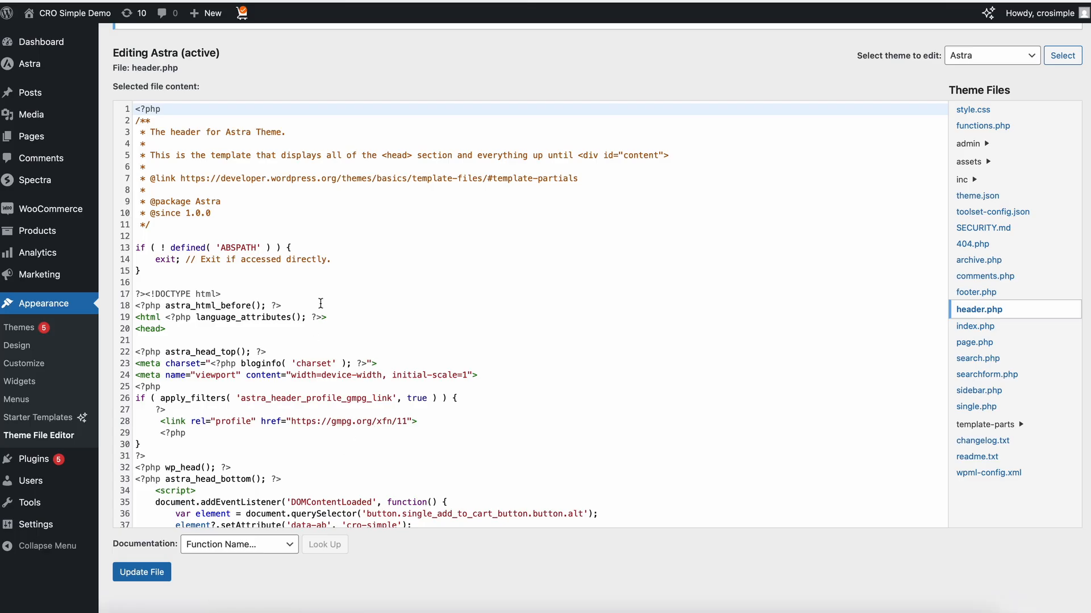
left_click(208, 353)
key("Return")
key("Return")
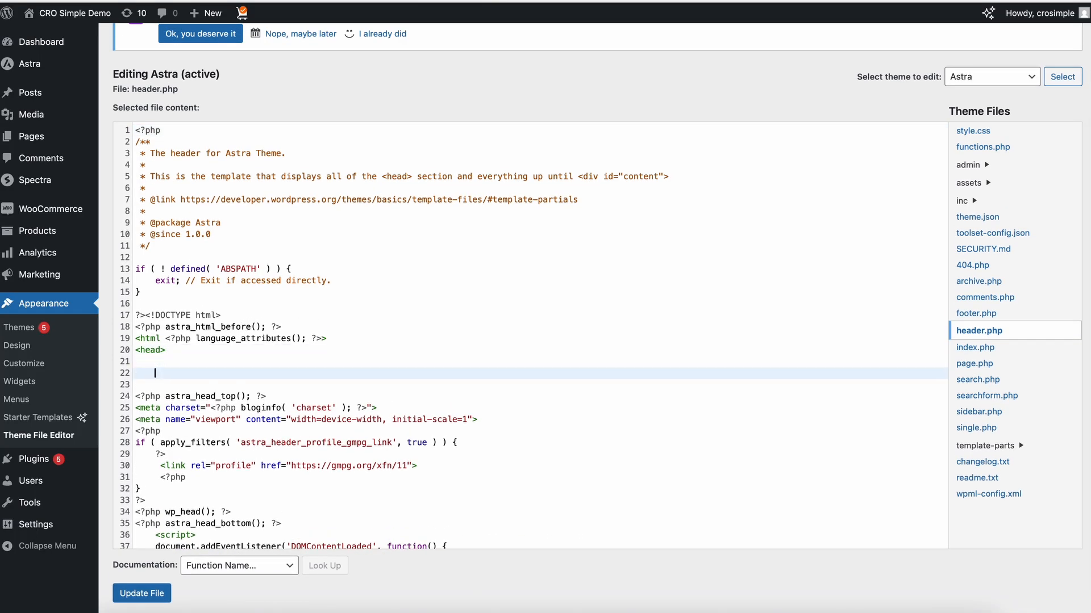
key("super+v")
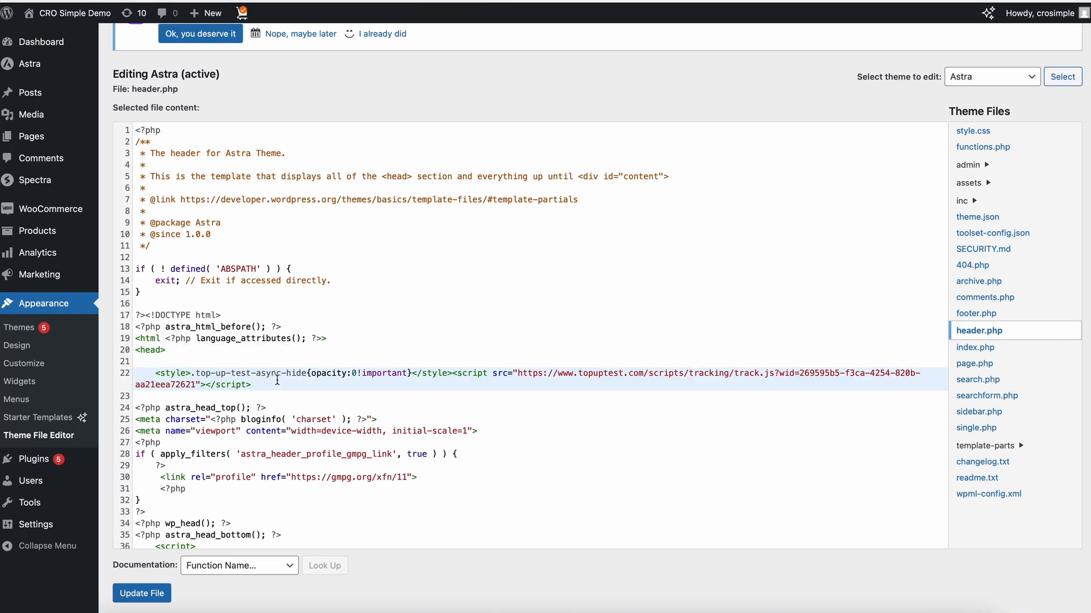
- Check the tracking script's placement below the opening <head> tag and save the edited header.php
double_click(149, 350)
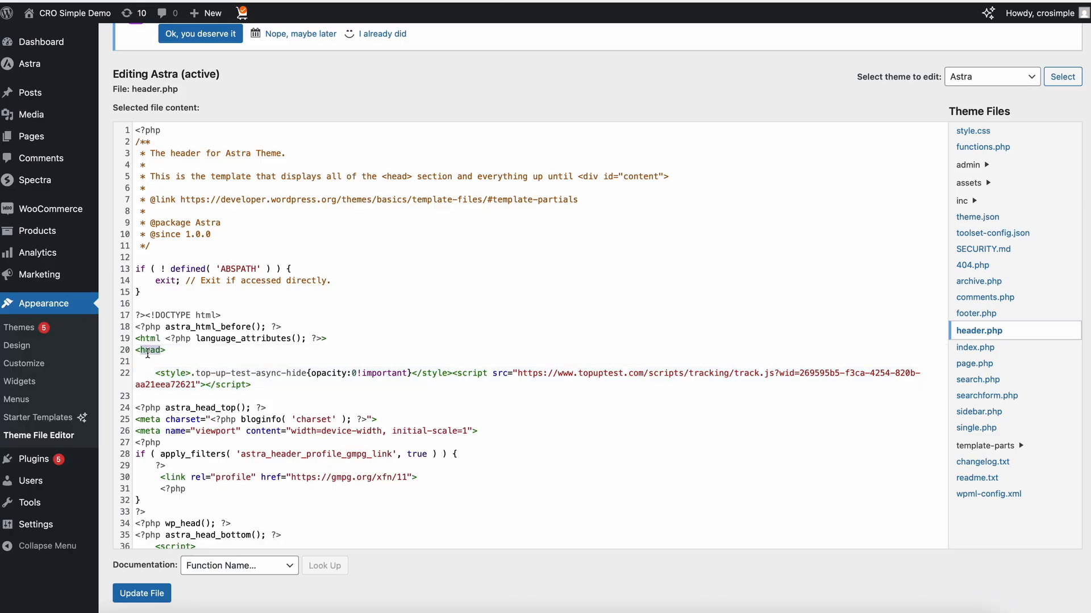
left_click(195, 358)
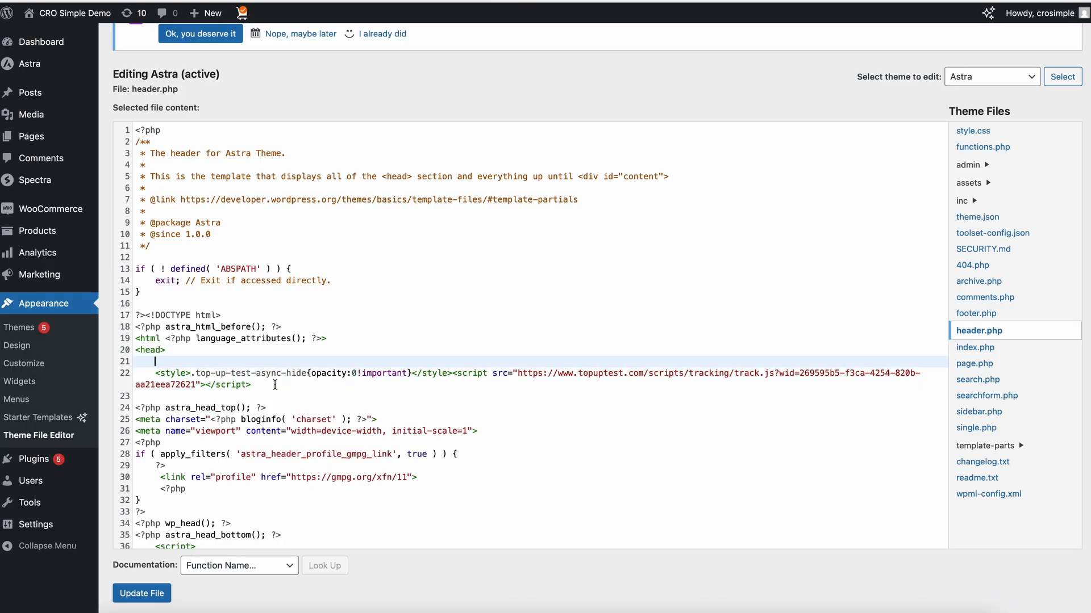
scroll(292, 398, "down", 1)
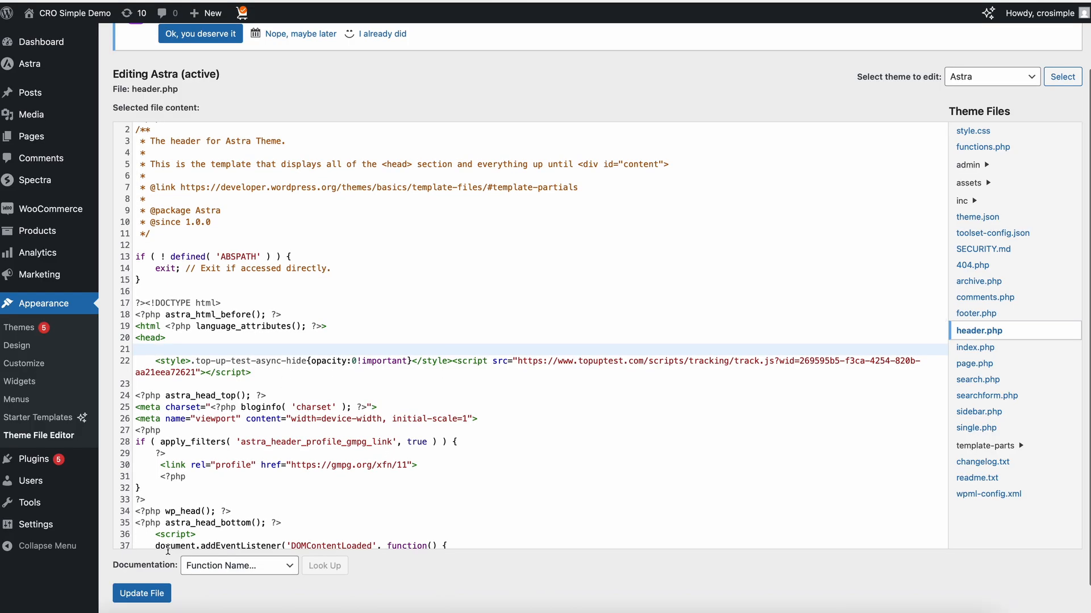
left_click(150, 594)
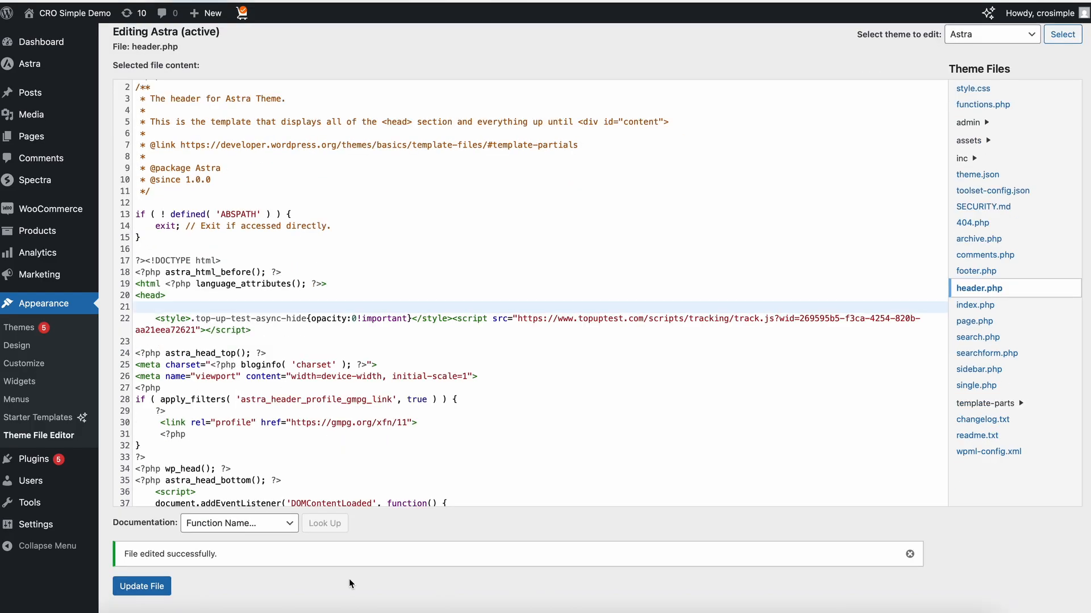
- Switch to the black sunglasses product page and check in the reloaded page's browser console whether the TopUpTest tracking script loads
left_click(259, 606)
right_click(77, 202)
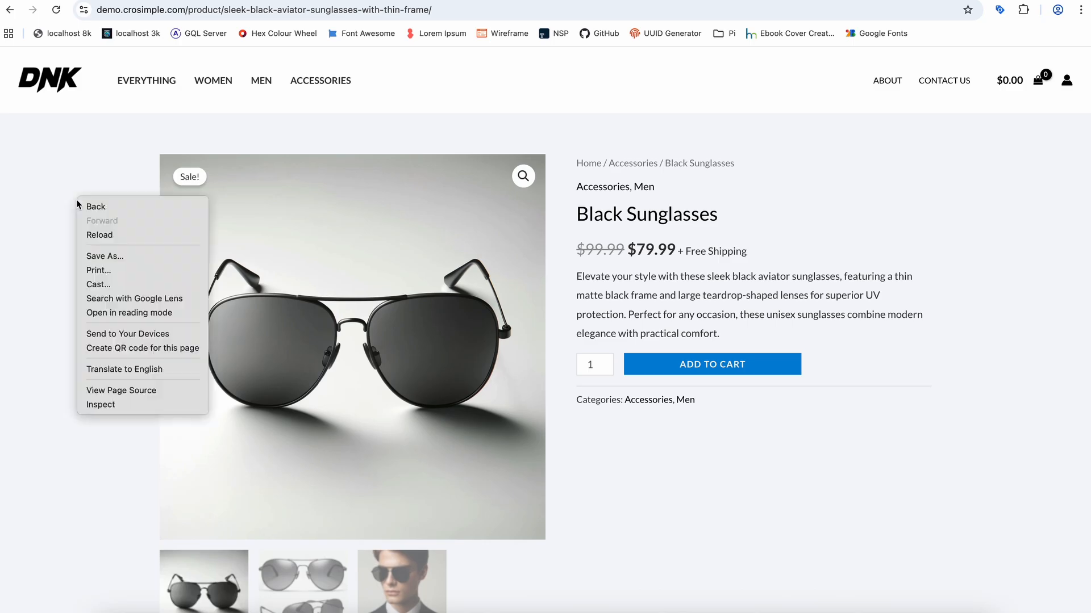
left_click(124, 405)
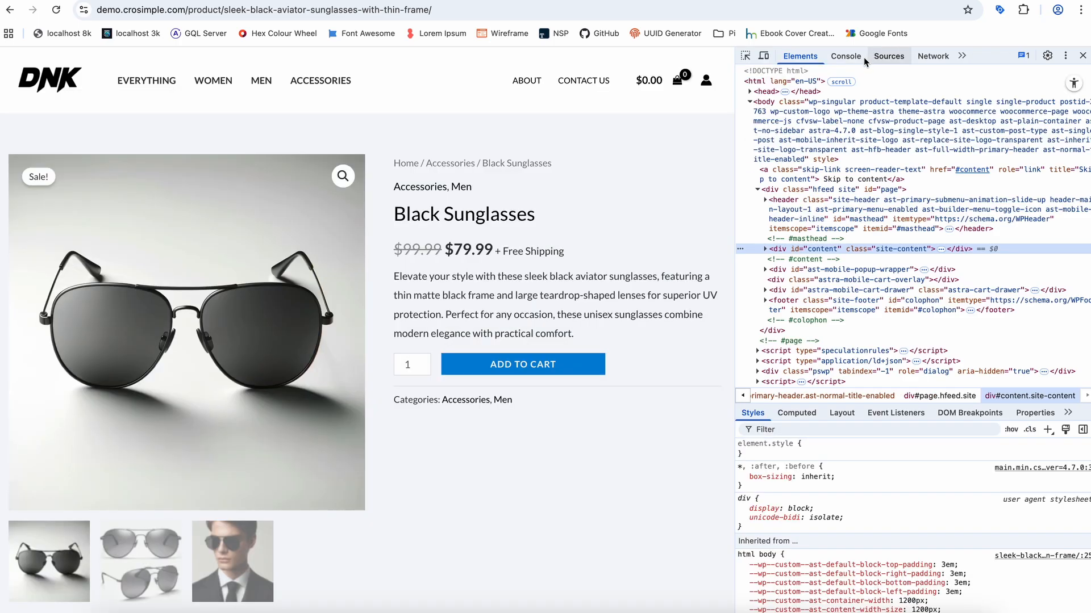
left_click(846, 56)
key("super+r")
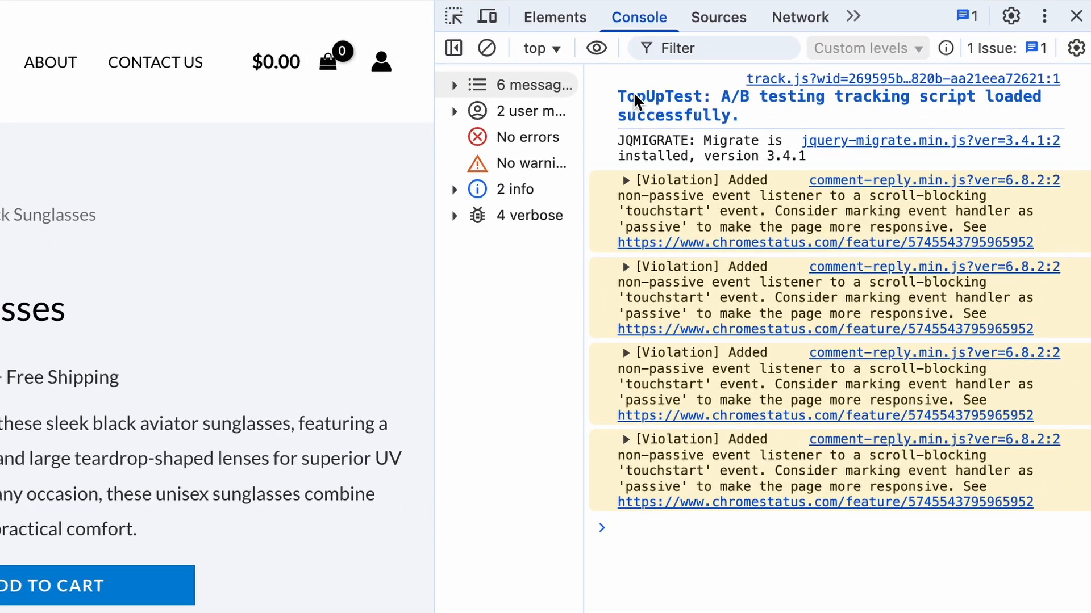
left_click_drag(625, 95, 741, 117)
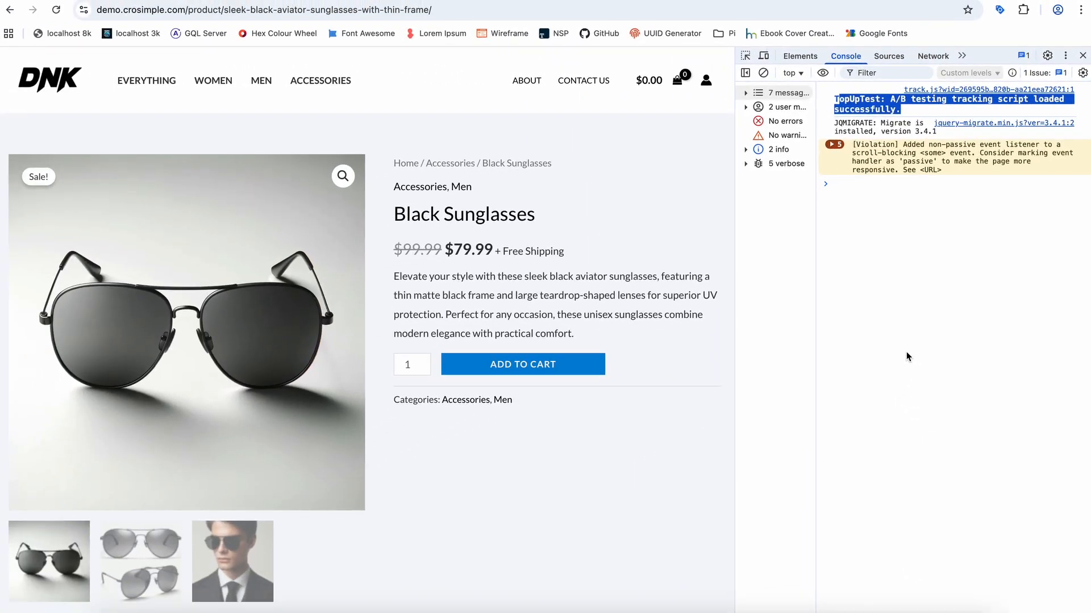
left_click(1083, 55)
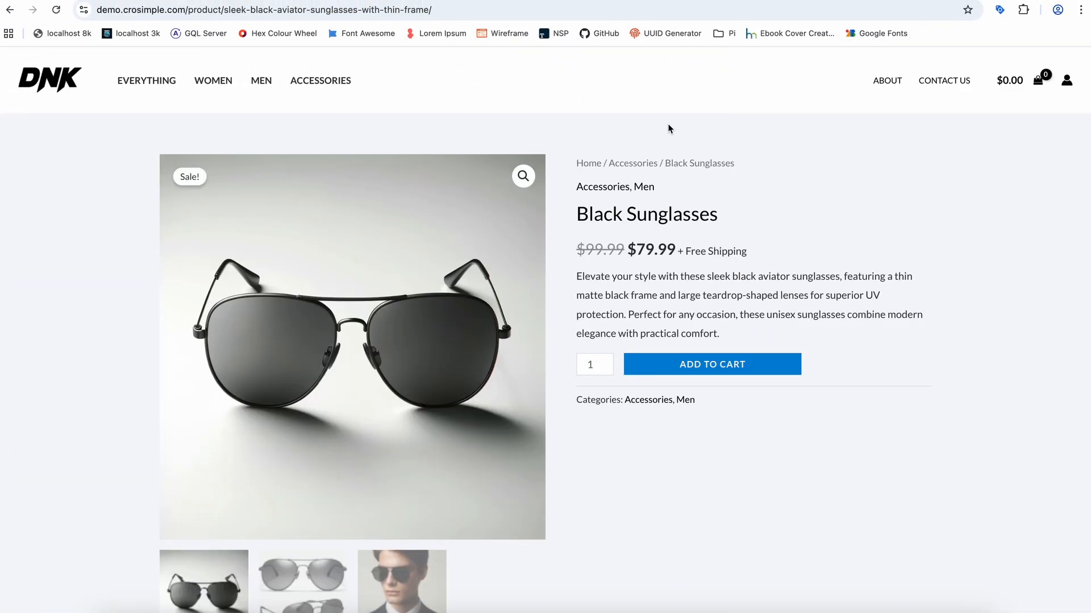
left_click(562, 0)
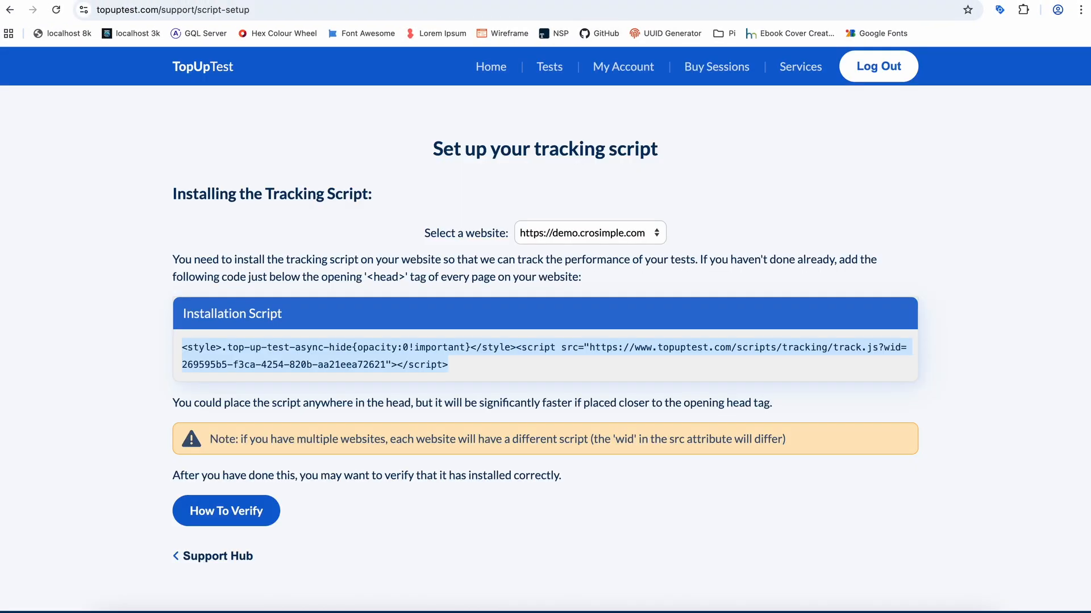
left_click(555, 76)
left_click(559, 196)
left_click(563, 212)
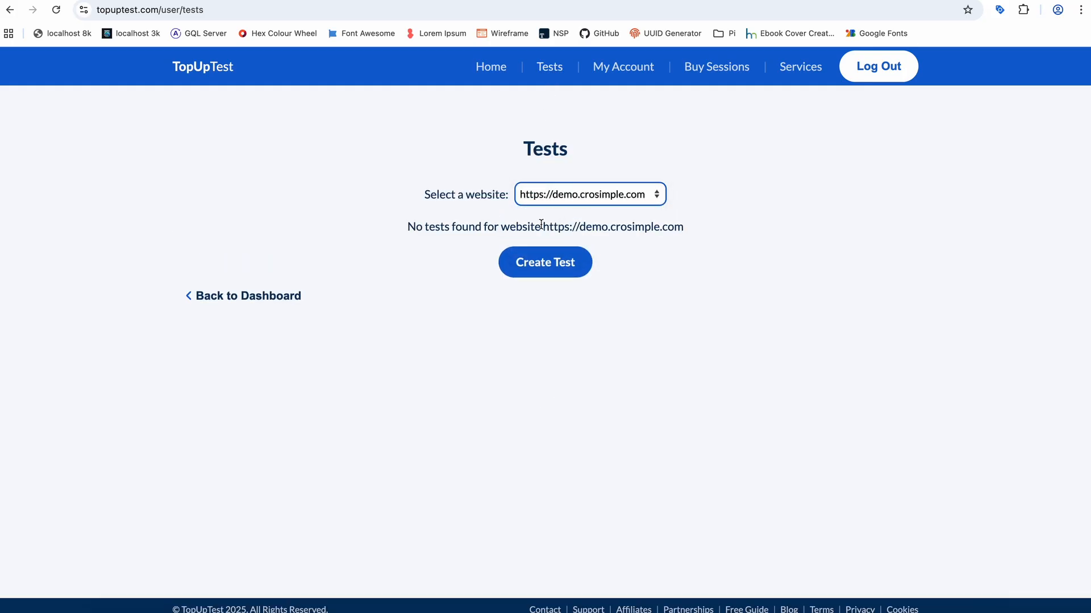
left_click(535, 266)
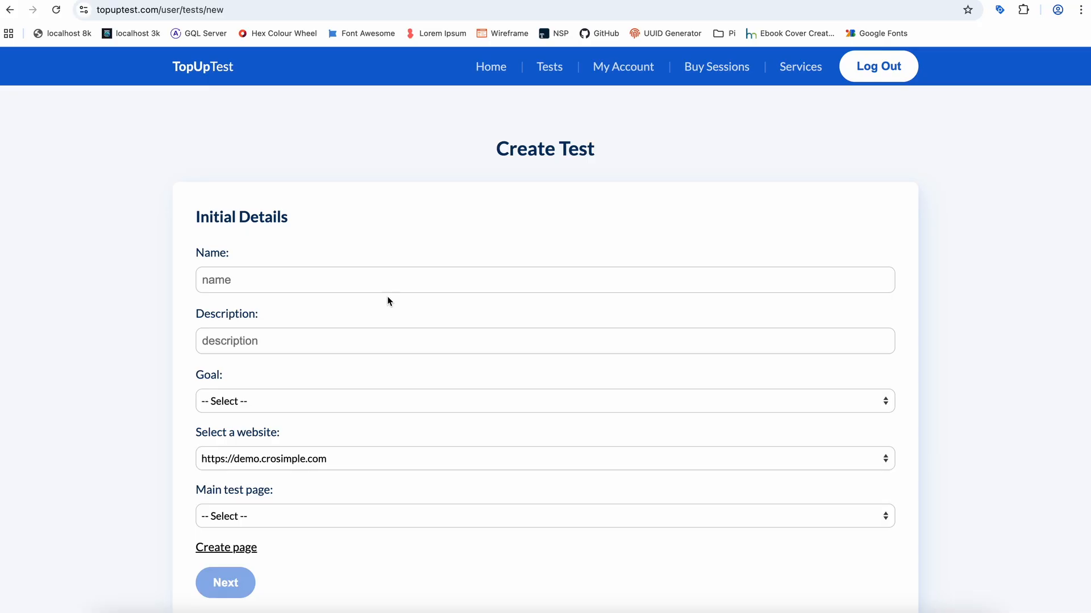
- Name the test "Aviator sunglasses headline test" and describe it as "Conversion test for a more detailed headline"
left_click(380, 280)
type("Aviator sunglasses headline test")
key("Tab")
type("Conversion test for a more detailed headline")
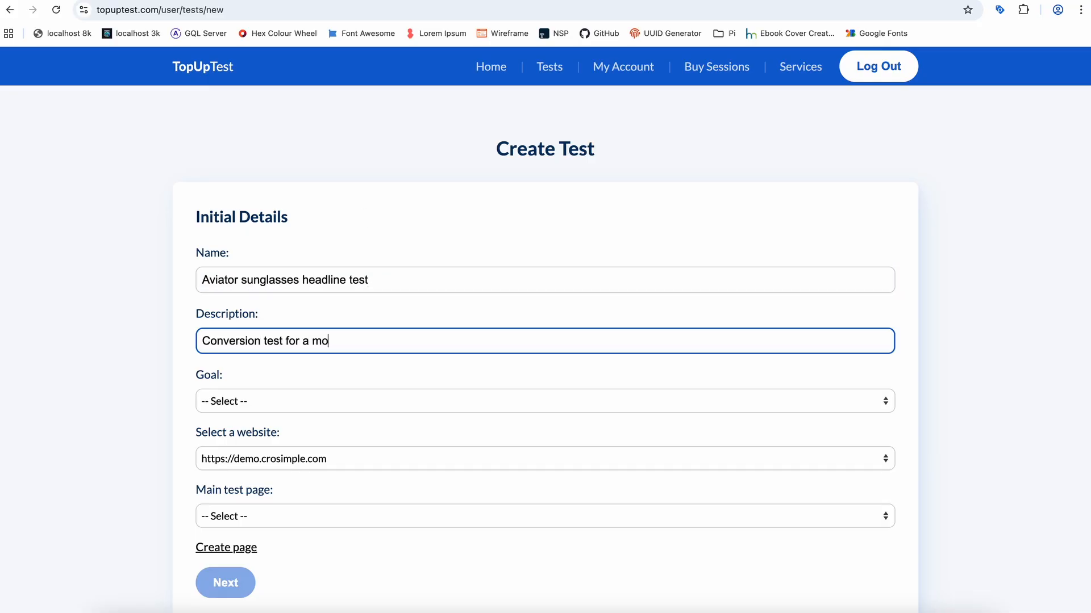
- Set the goal to Increase sales, choose the sleek-black-aviator-sunglasses-with-thin-frame product URL as main test page, and continue to the variants
left_click(284, 402)
left_click(238, 435)
left_click(301, 517)
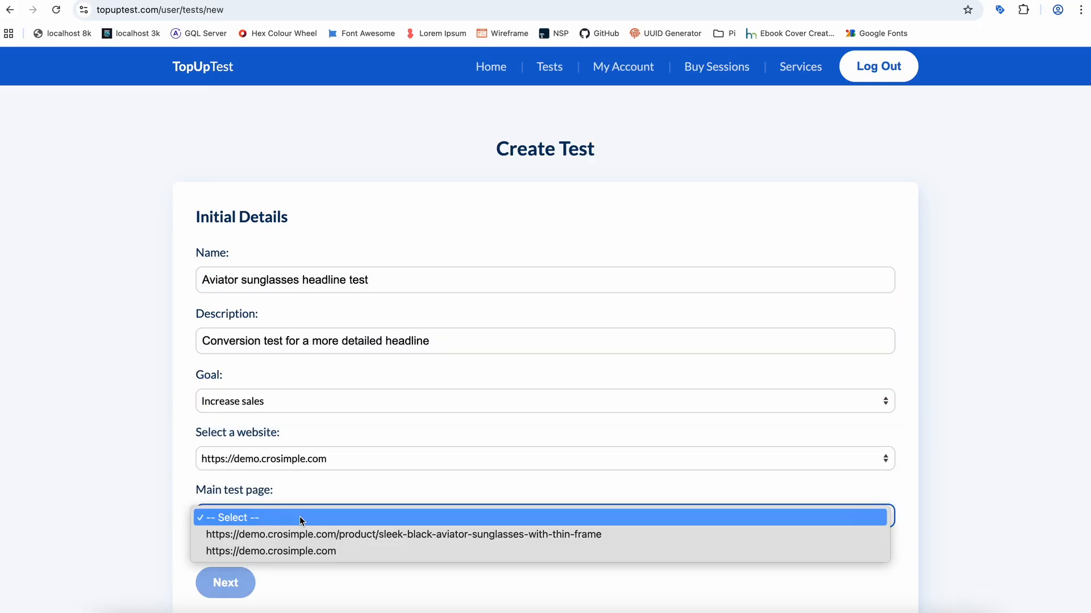
left_click(316, 534)
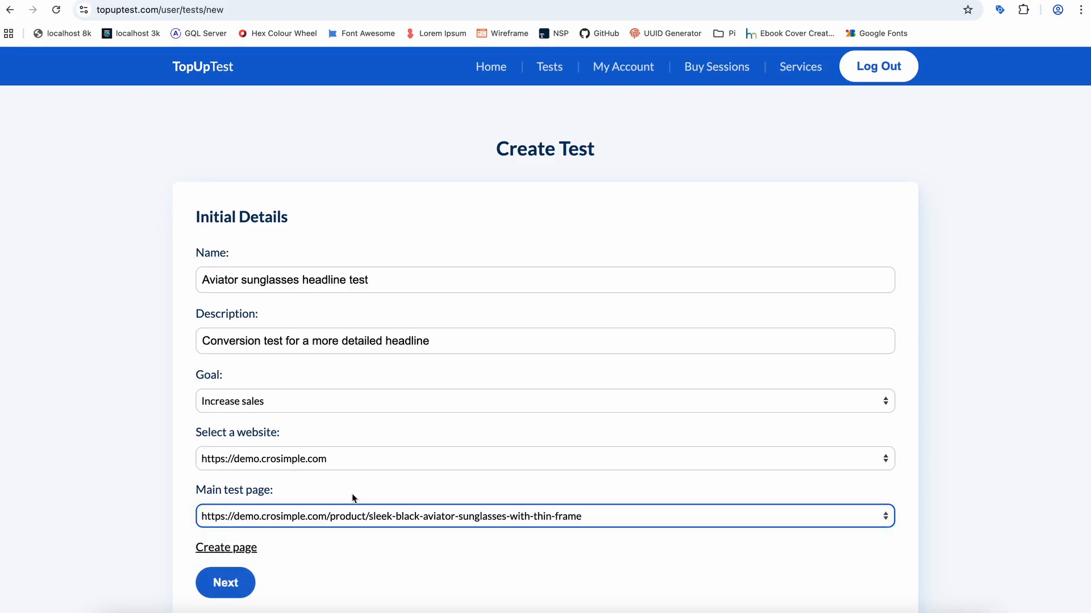
left_click(228, 583)
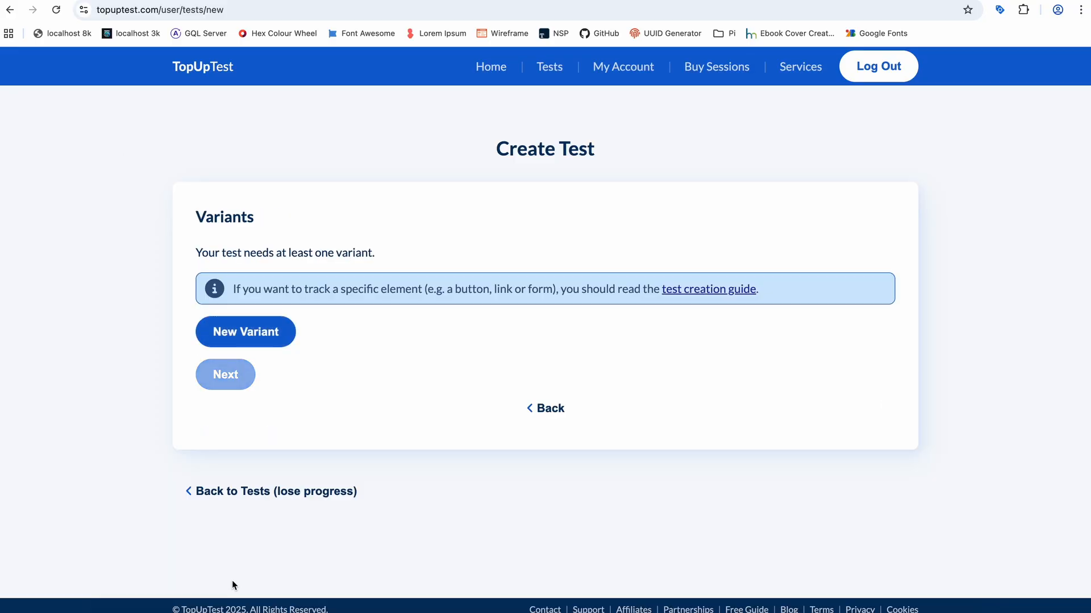
- Add a variant named "Detailed headline" with the description "Headline implying quality, benefit and prestige"
left_click(255, 334)
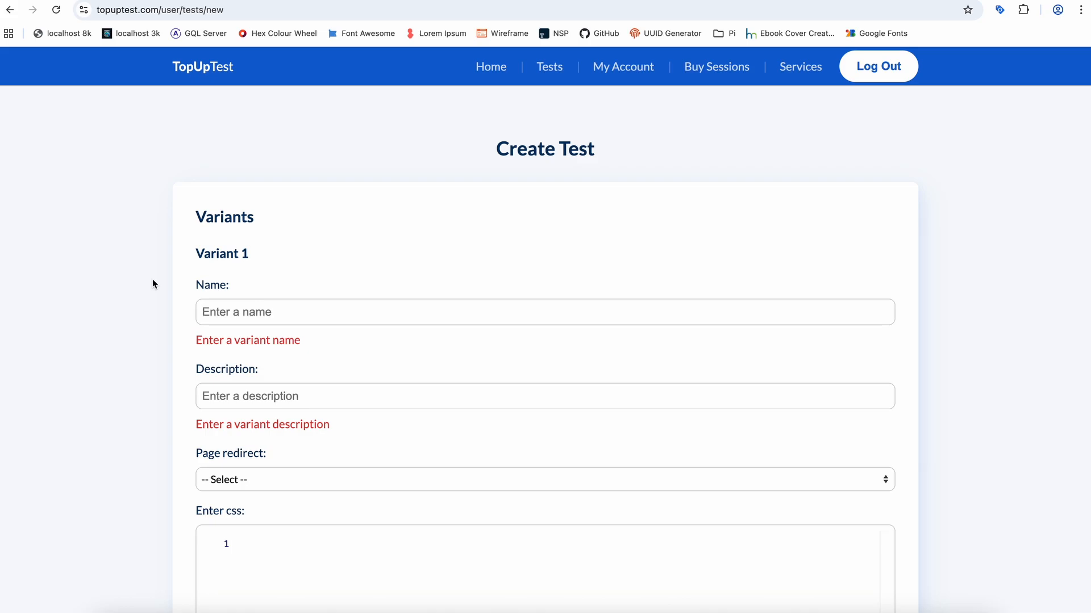
scroll(152, 278, "down", 2)
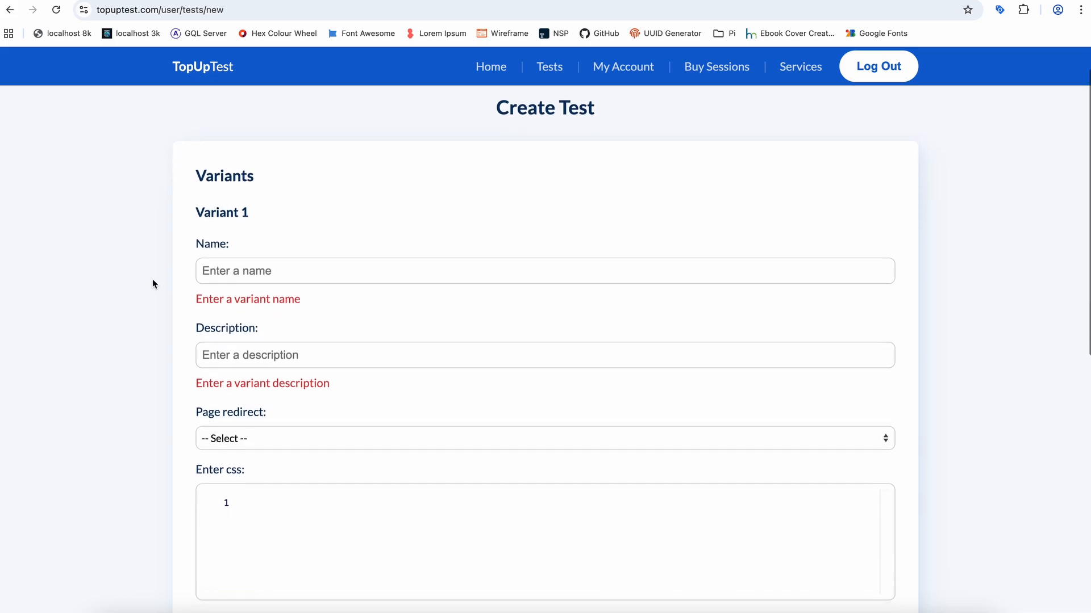
left_click(233, 266)
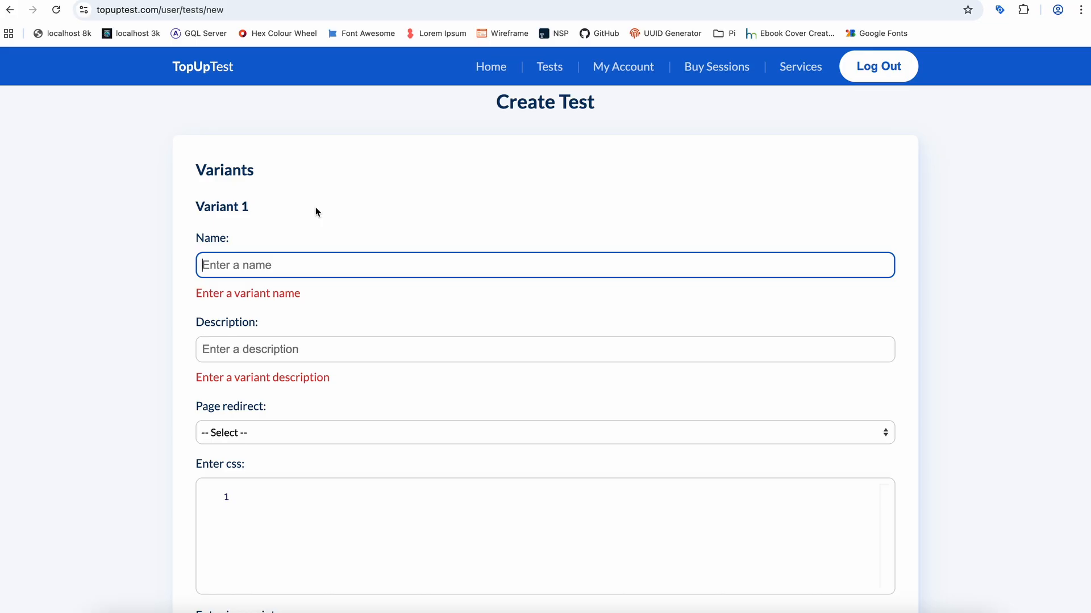
type("Detailed headline")
key("Tab")
type("Headline implying quality, benefit and prestige")
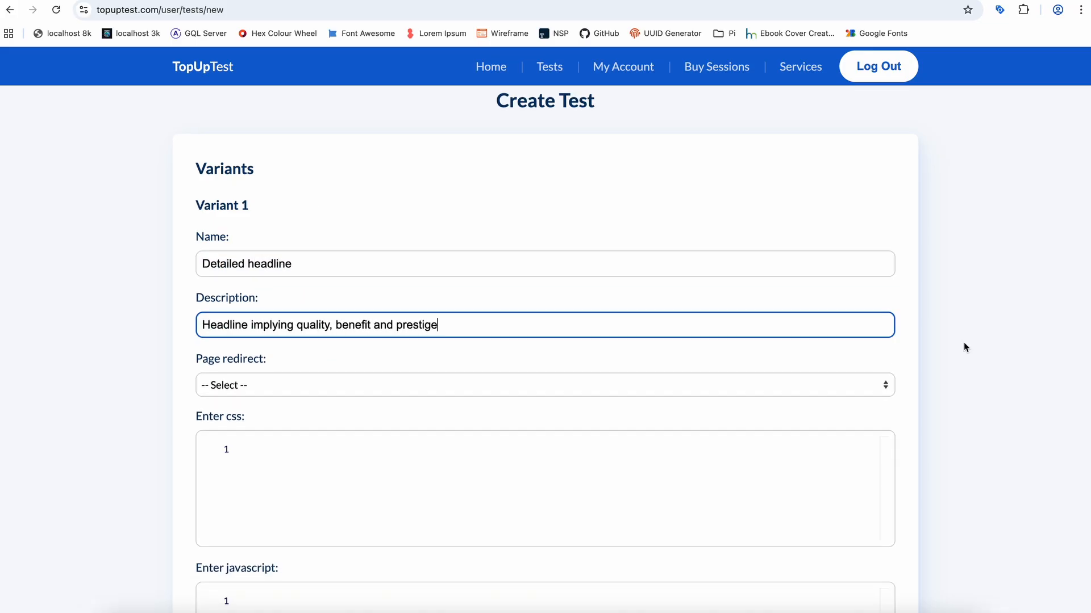
left_click(920, 365)
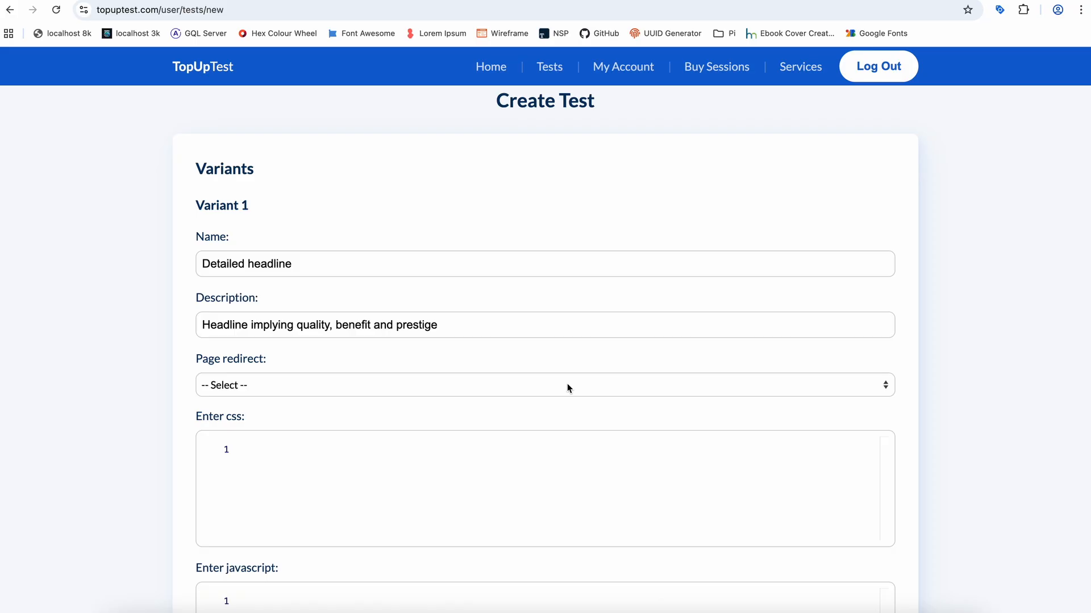
- Examine the variant's page redirect choices and how the product page's address would look with the suffix -v2
left_click(524, 382)
left_click(444, 353)
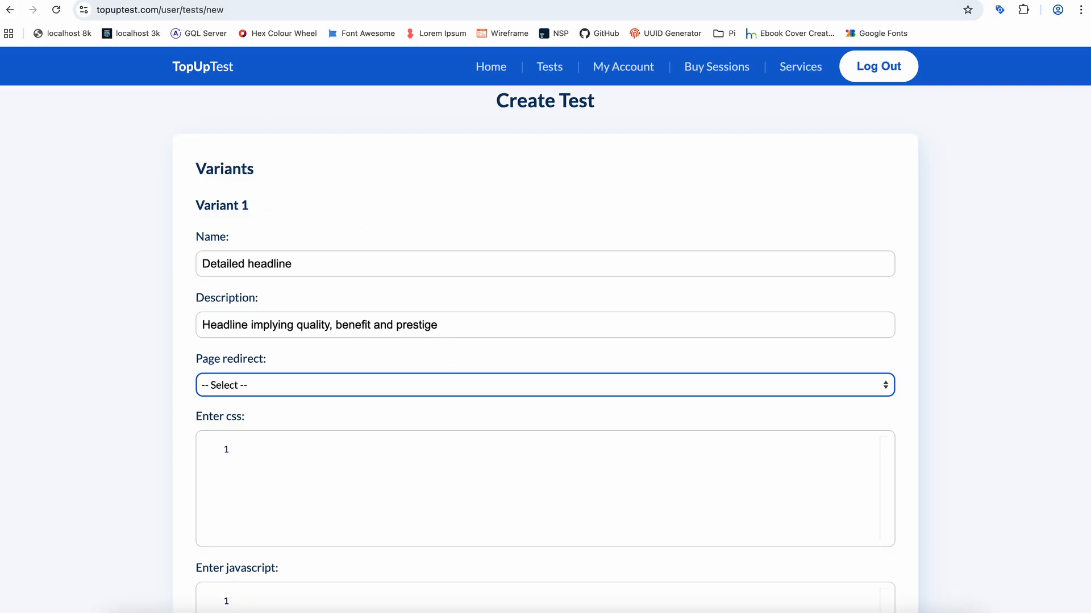
left_click(113, 1)
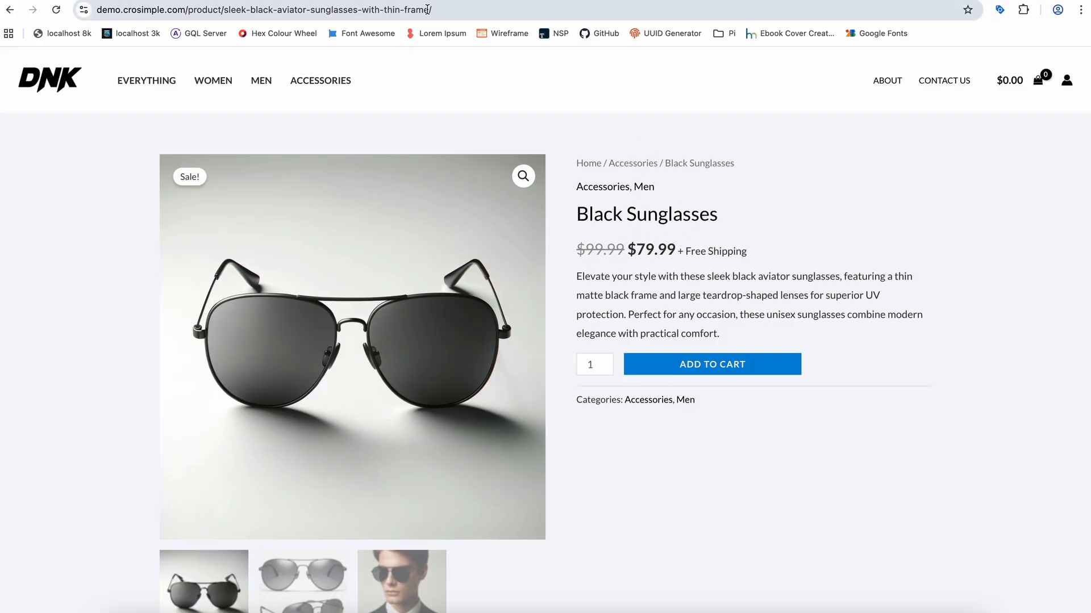
left_click(491, 9)
type("-v2")
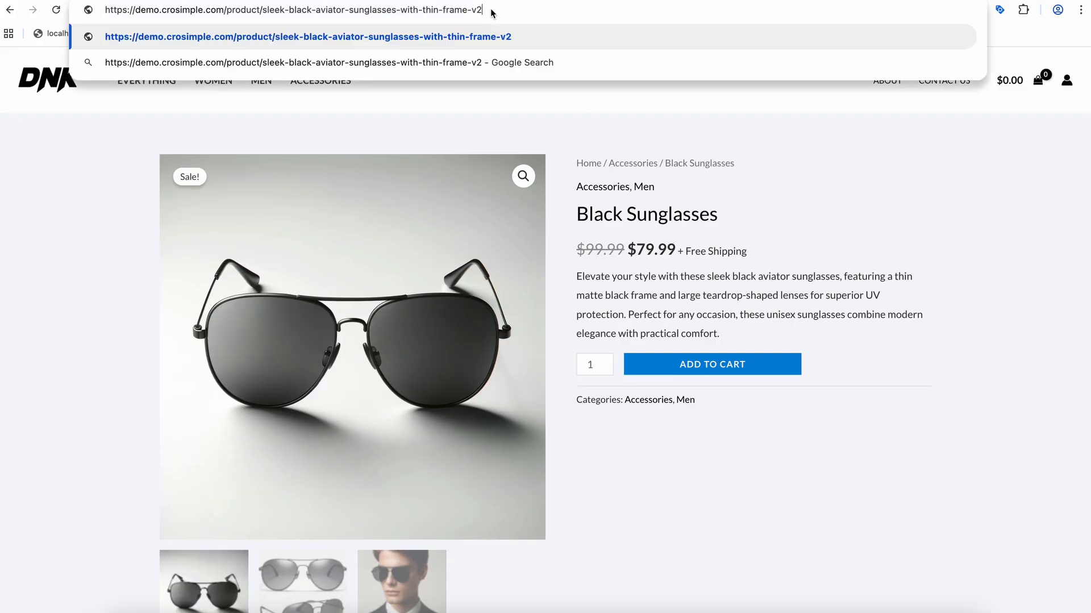
key("ctrl+z")
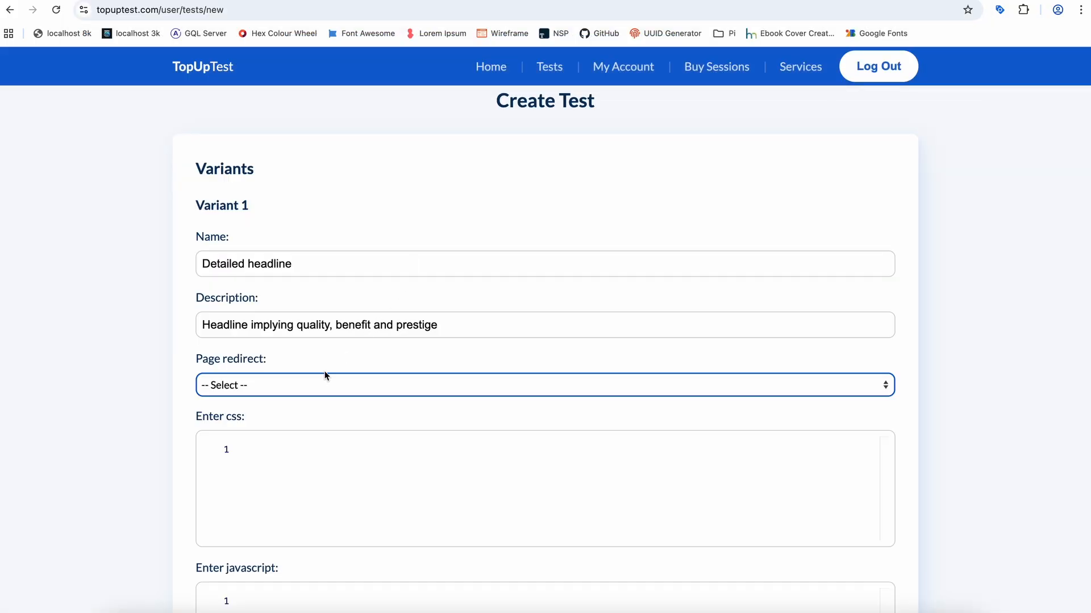
left_click(305, 392)
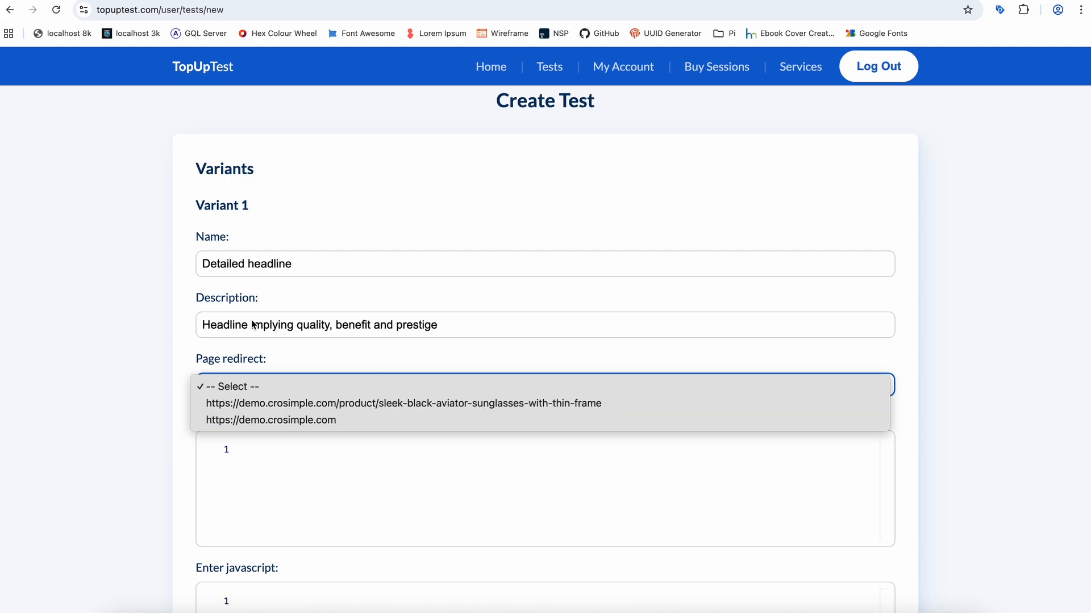
left_click(138, 331)
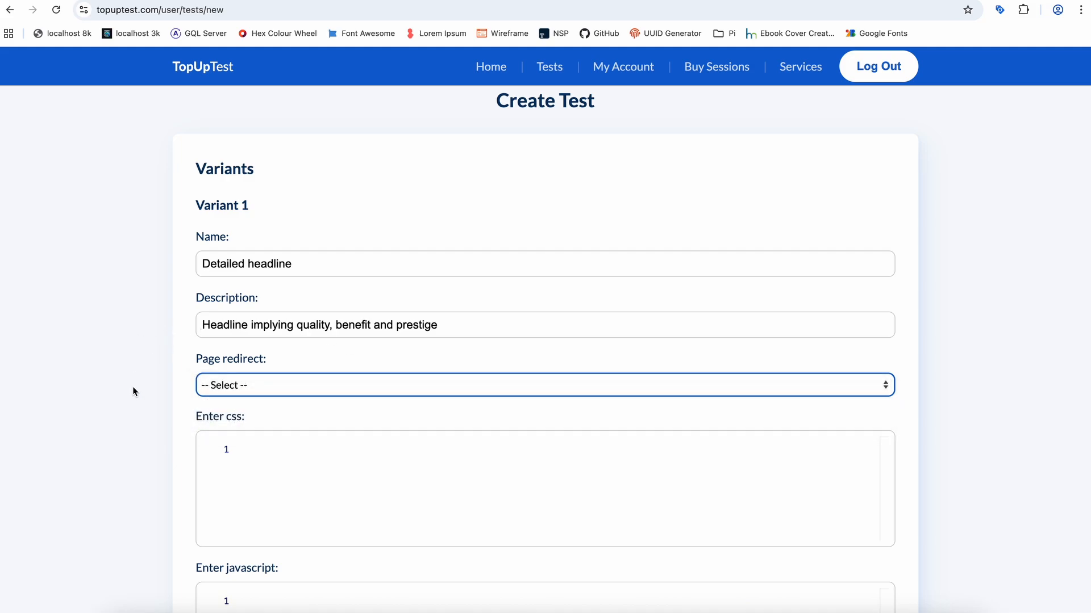
left_click(190, 1)
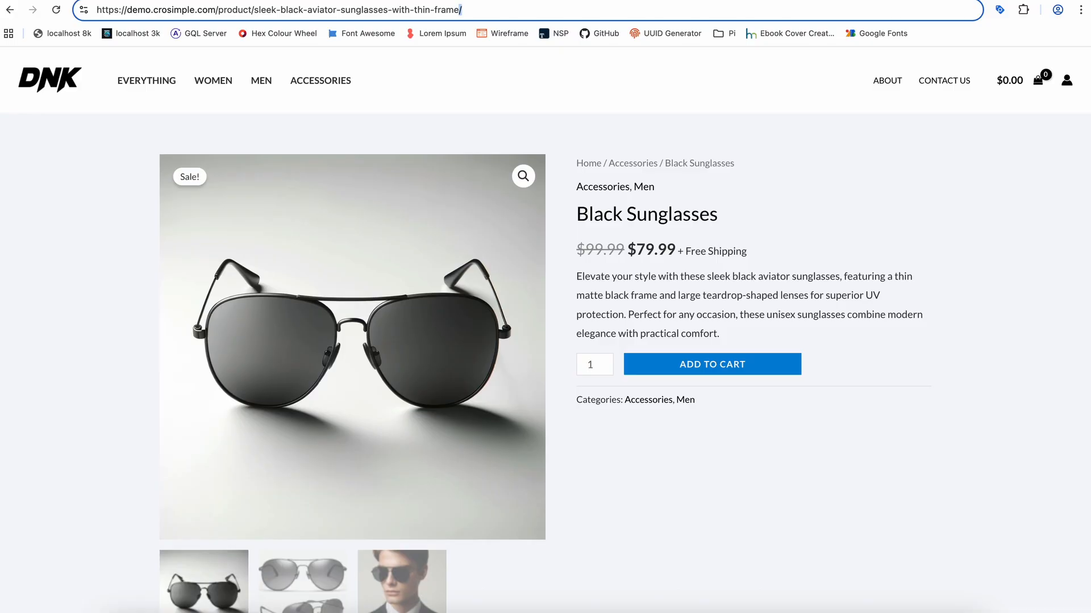
left_click(375, 0)
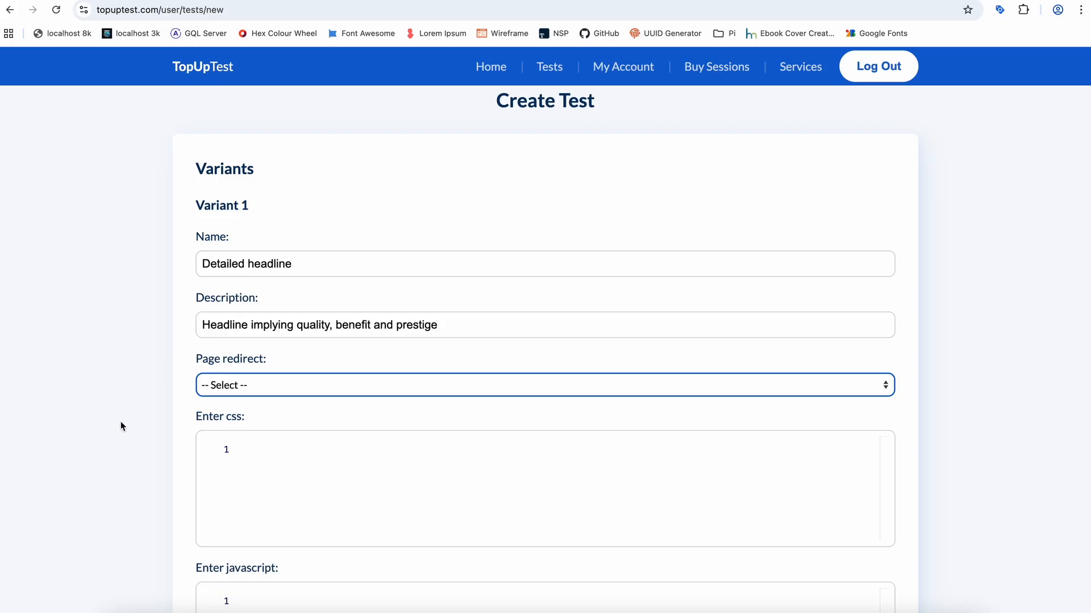
scroll(121, 423, "down", 1)
scroll(121, 427, "down", 2)
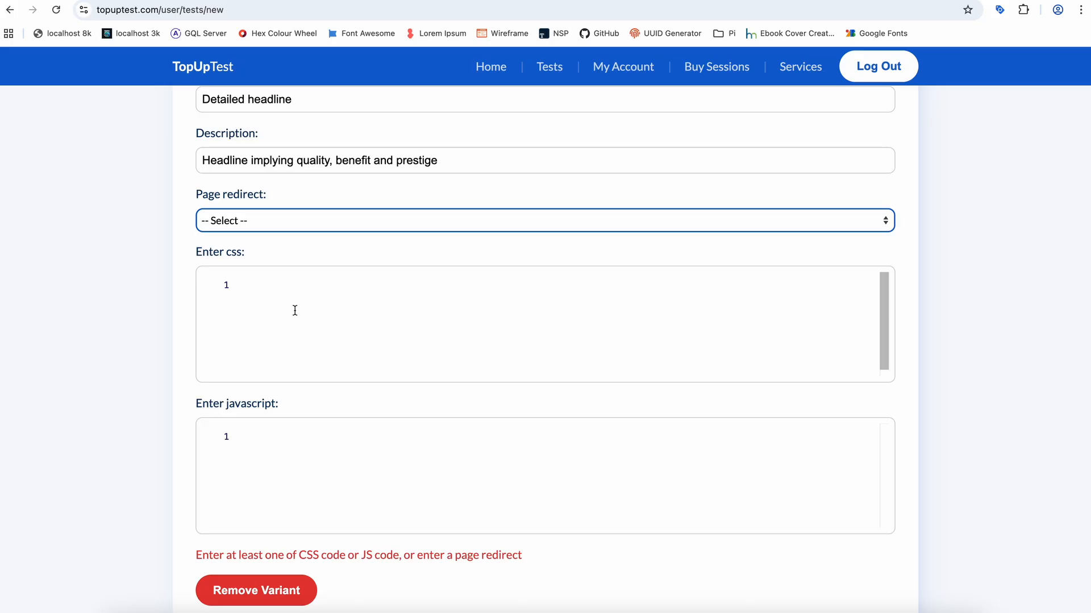
left_click(301, 224)
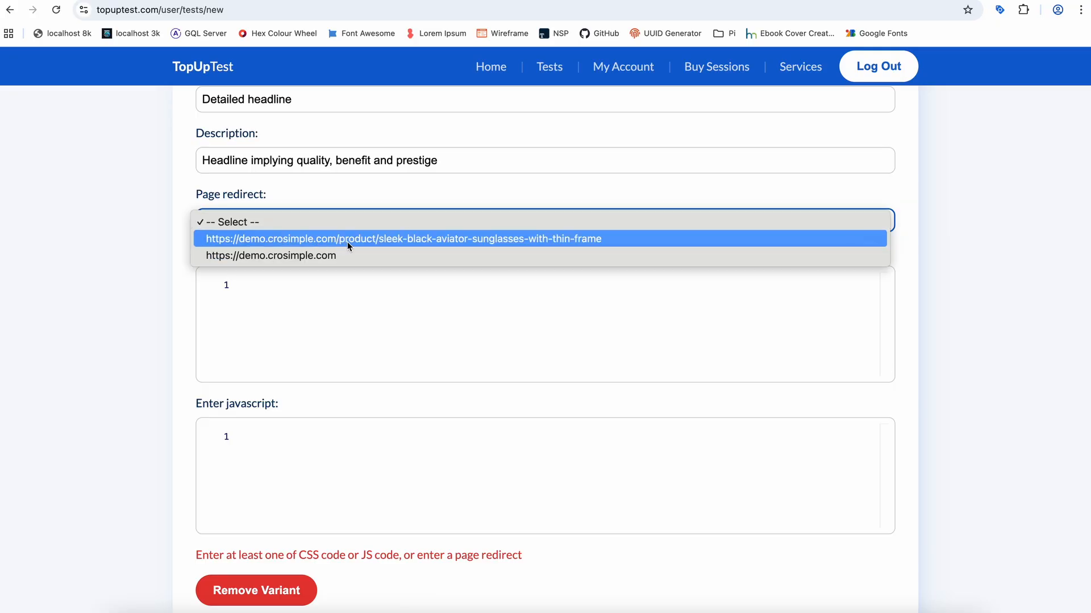
left_click(155, 203)
- Open the free headline test template, copy all its CSS code, and paste it into the variant's CSS code
left_click(291, 299)
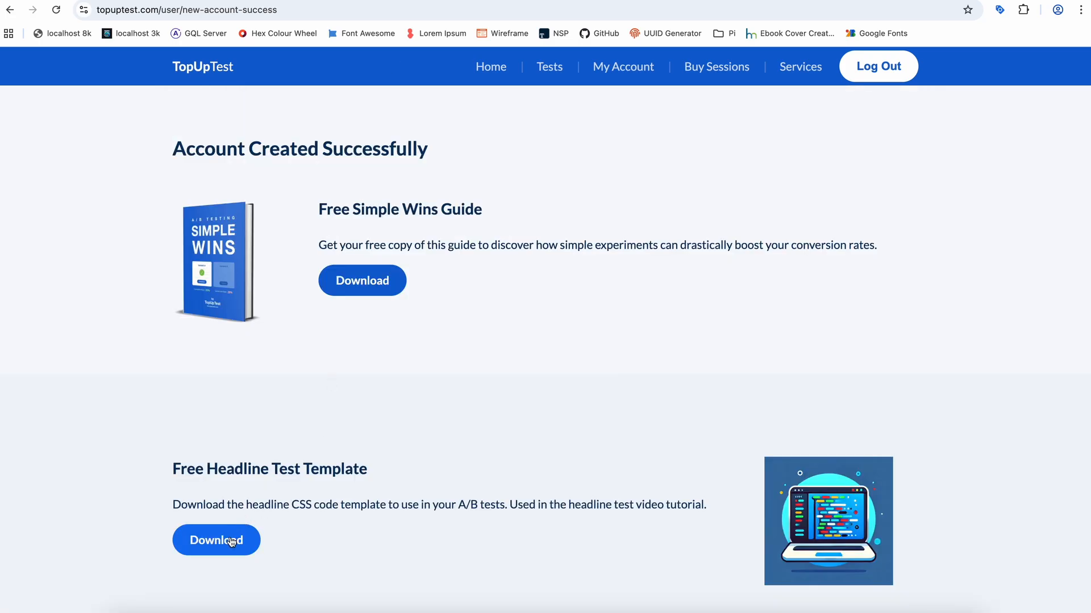
left_click(234, 538)
left_click_drag(169, 341, 1, 61)
key("super+c")
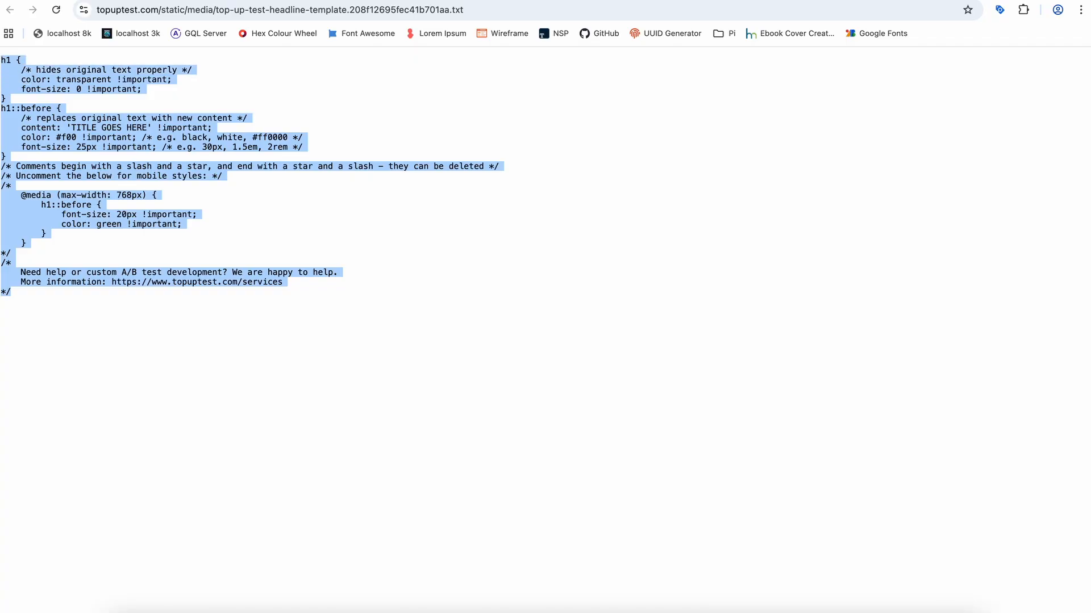
key("ctrl+shift+Tab")
key("ctrl+shift+Tab")
key("super+v")
- Replace the title placeholder in the variant's CSS with the copied headline "Designer Aviator Sunglasses with Polarised Lenses"
scroll(426, 392, "up", 5)
scroll(425, 392, "down", 2)
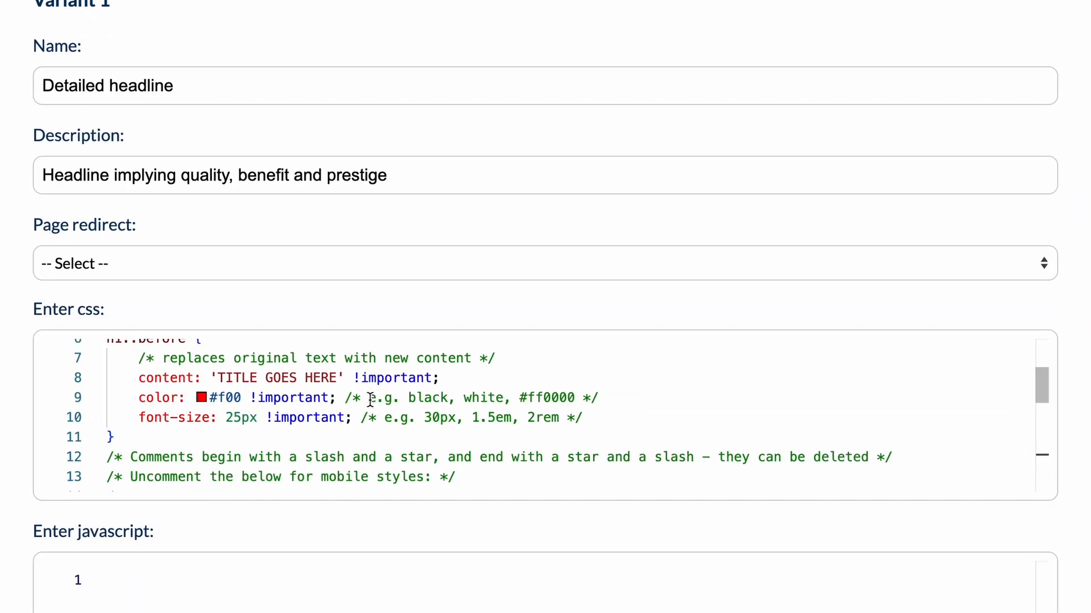
scroll(370, 400, "up", 1)
left_click_drag(338, 400, 217, 402)
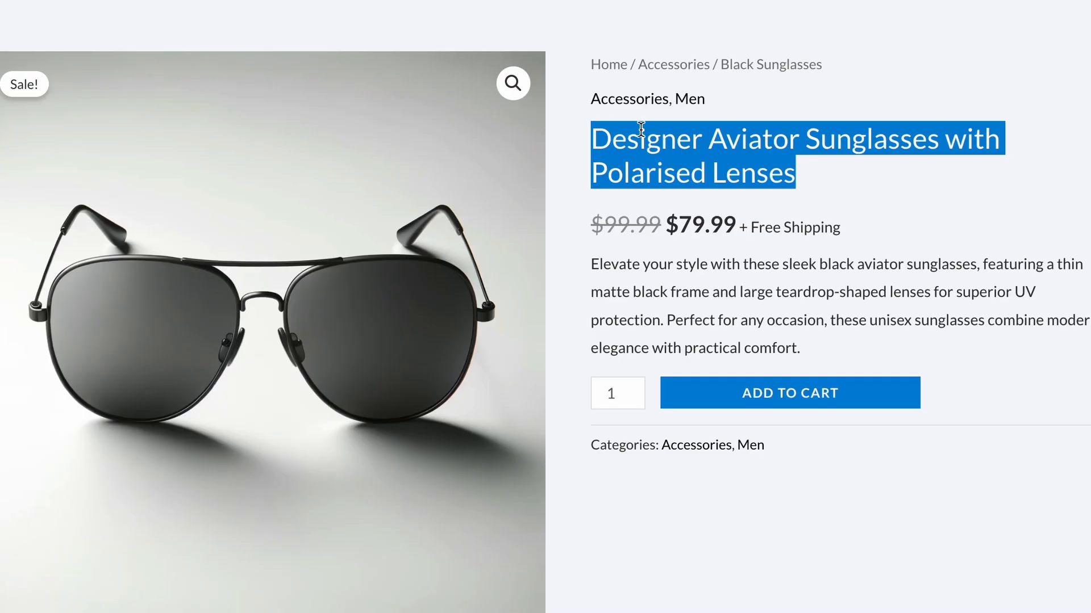
triple_click(633, 136)
right_click(733, 150)
left_click(750, 193)
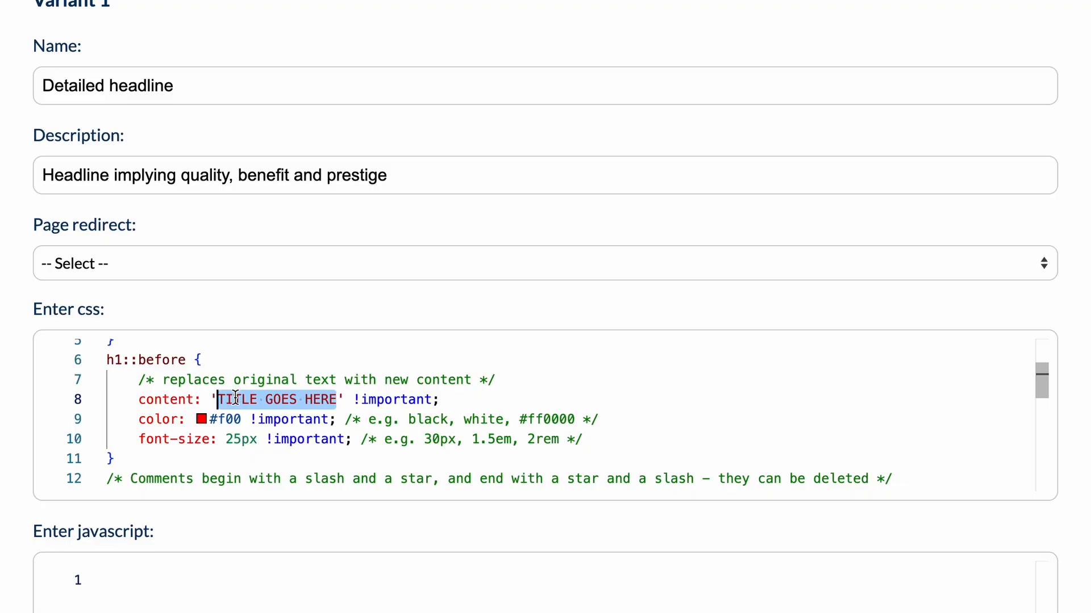
left_click_drag(218, 401, 336, 401)
key("ctrl+v")
left_click_drag(605, 401, 234, 398)
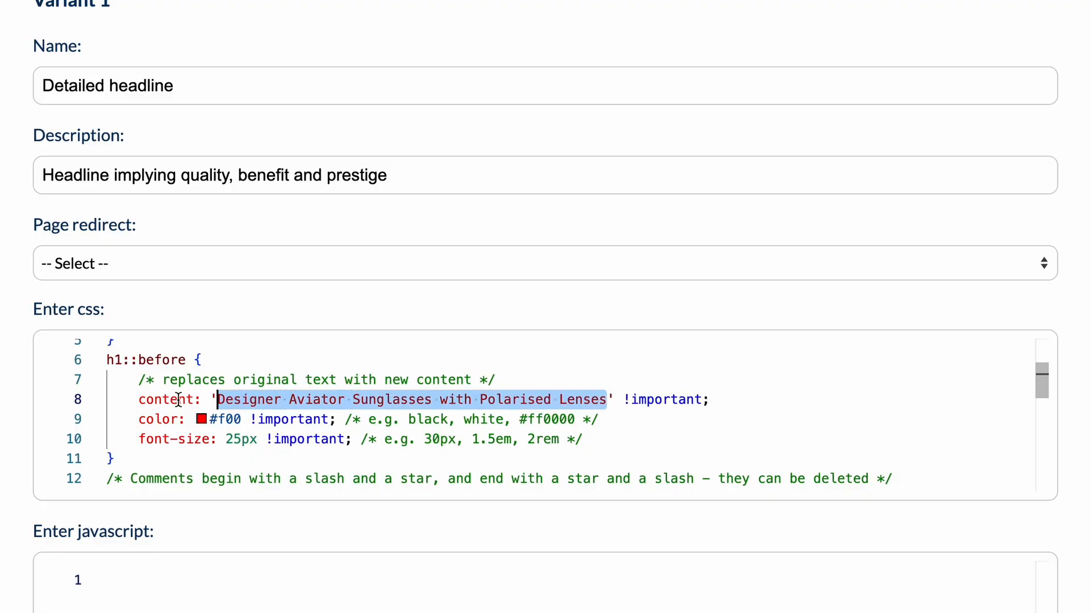
- Inspect the product page's original "Black Sunglasses" headline and examine its computed color and font properties
double_click(159, 419)
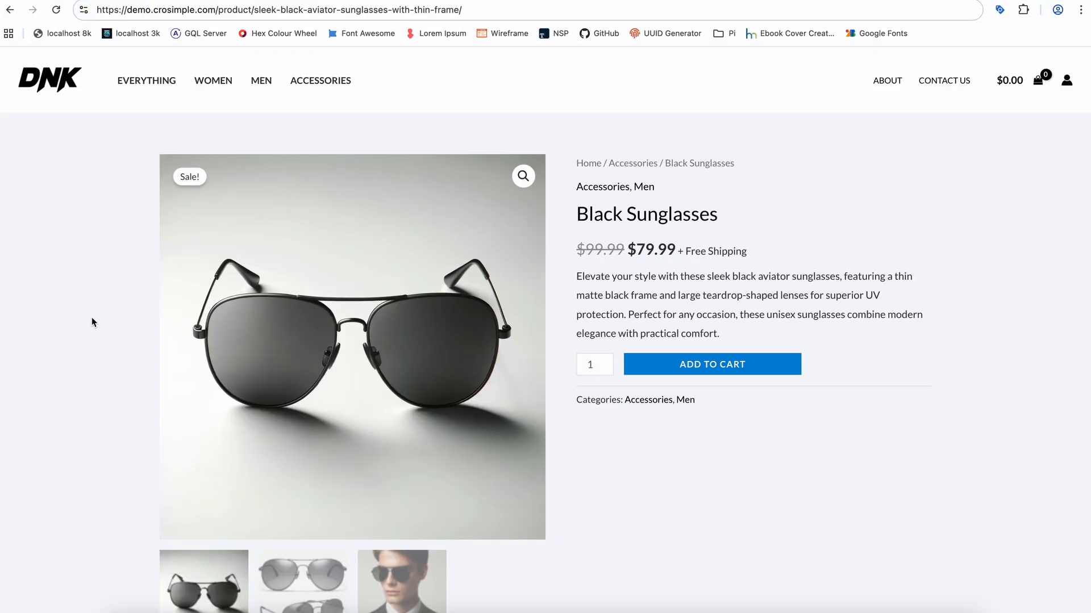
right_click(93, 243)
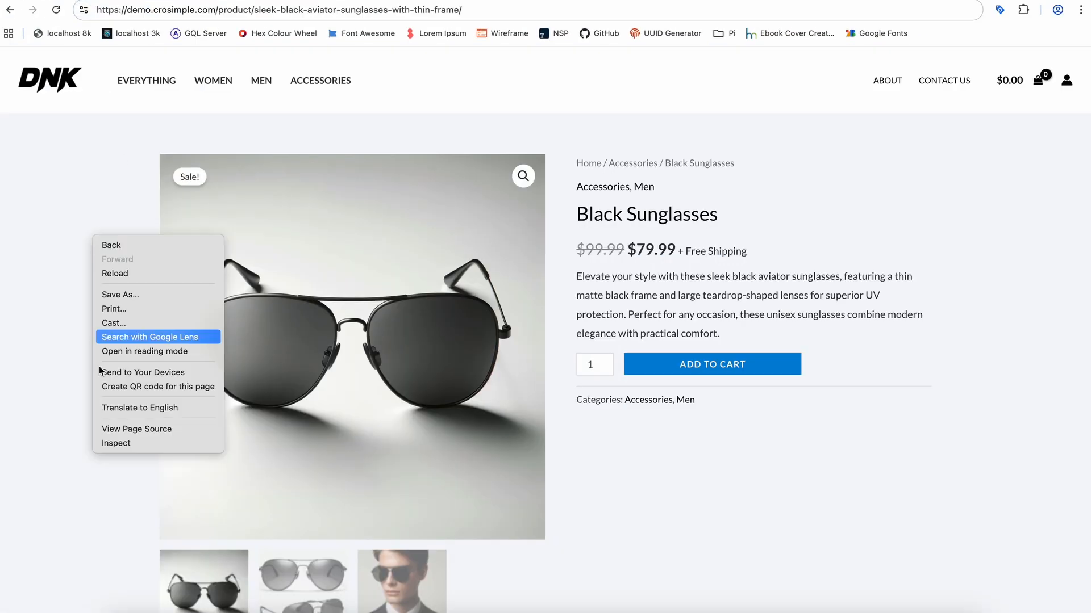
left_click(127, 442)
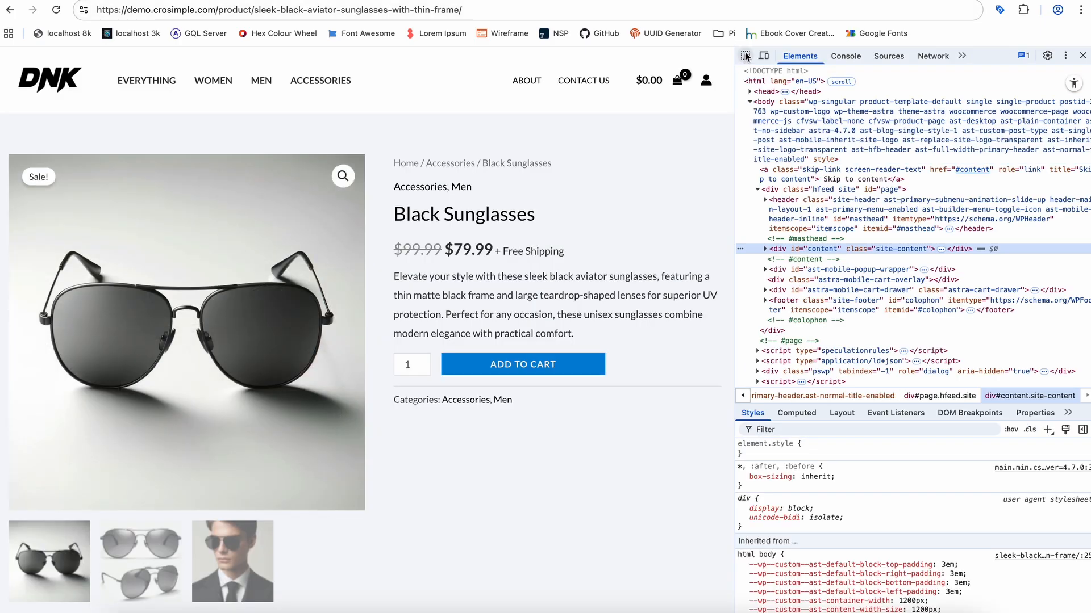
left_click(746, 56)
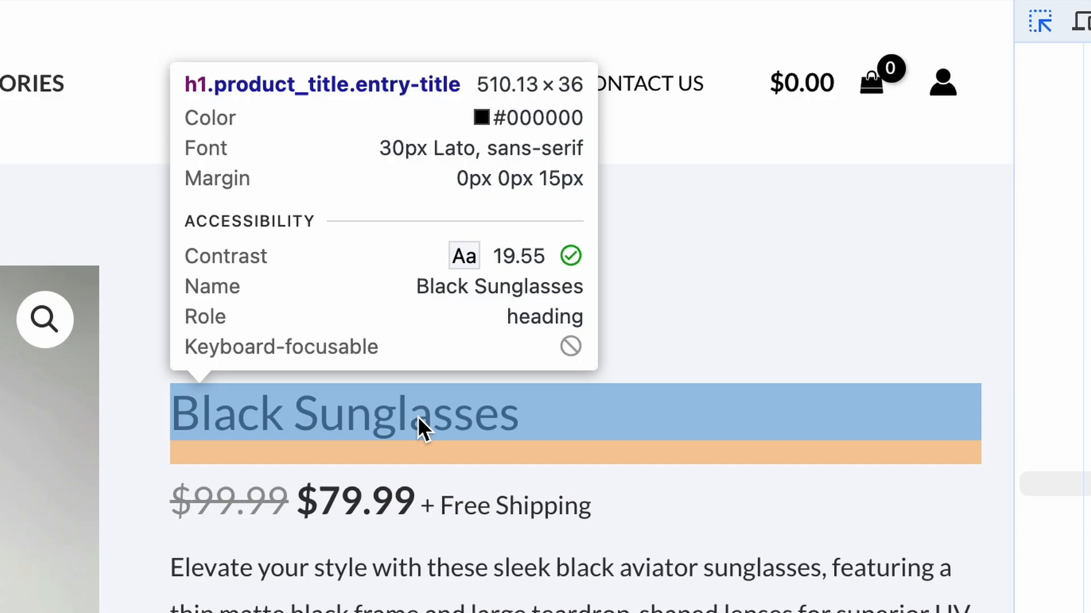
left_click(432, 417)
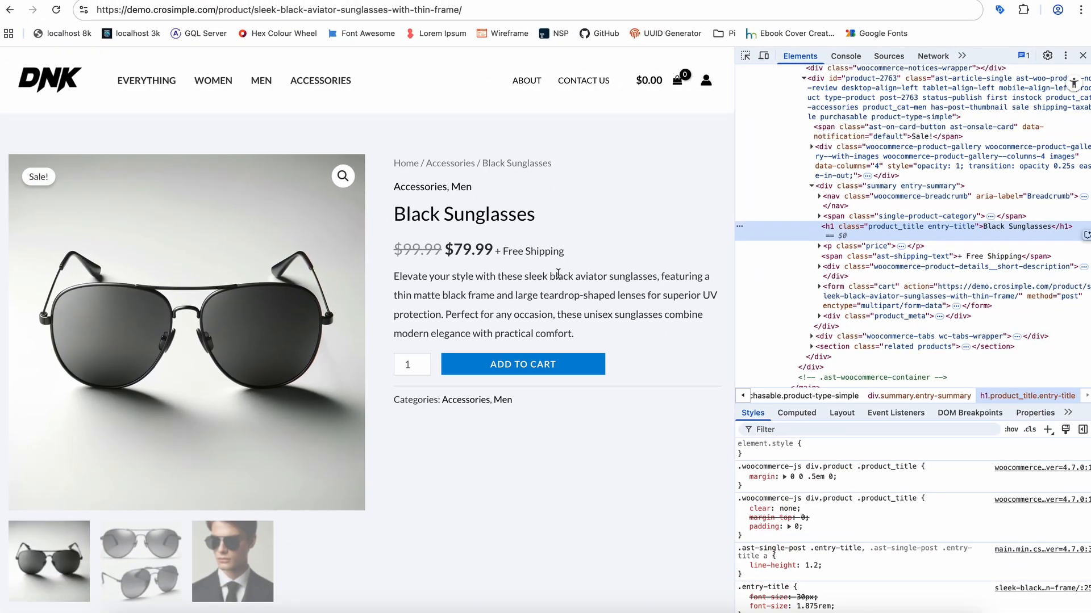
left_click(796, 413)
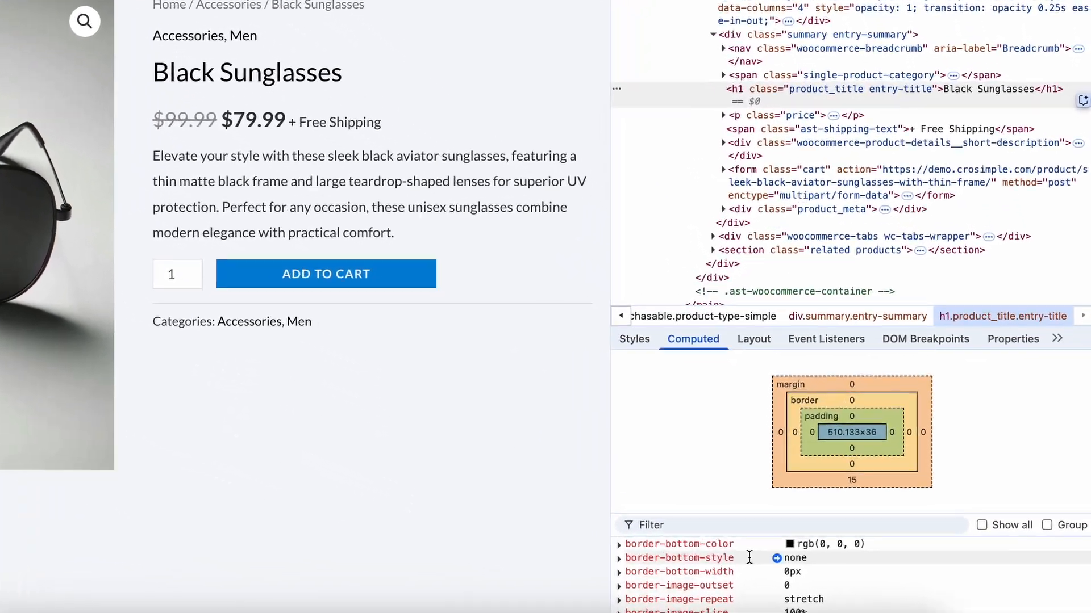
scroll(749, 557, "down", 6)
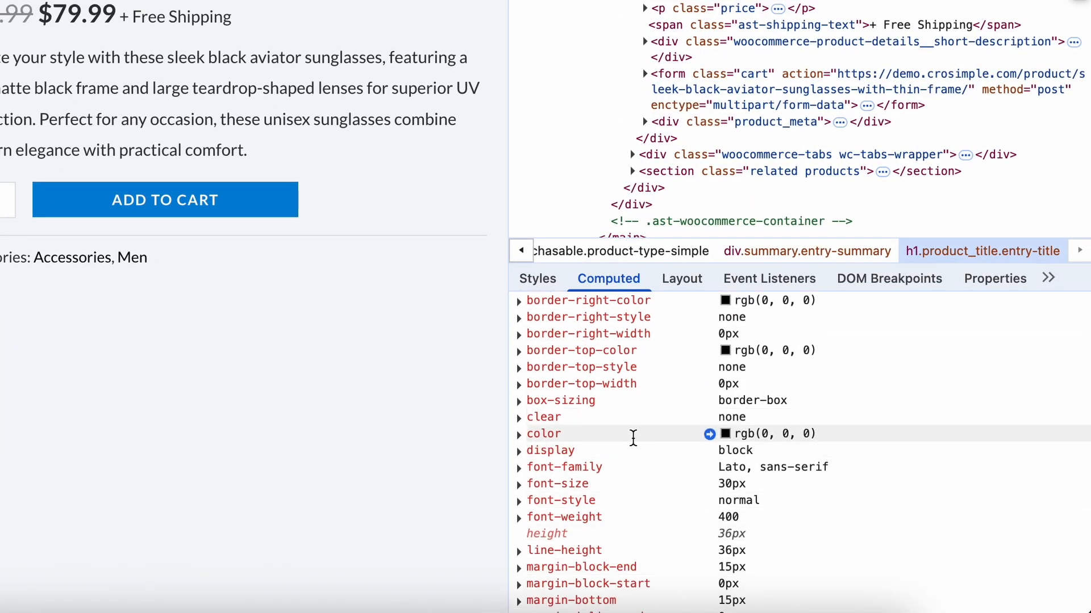
scroll(591, 430, "down", 3)
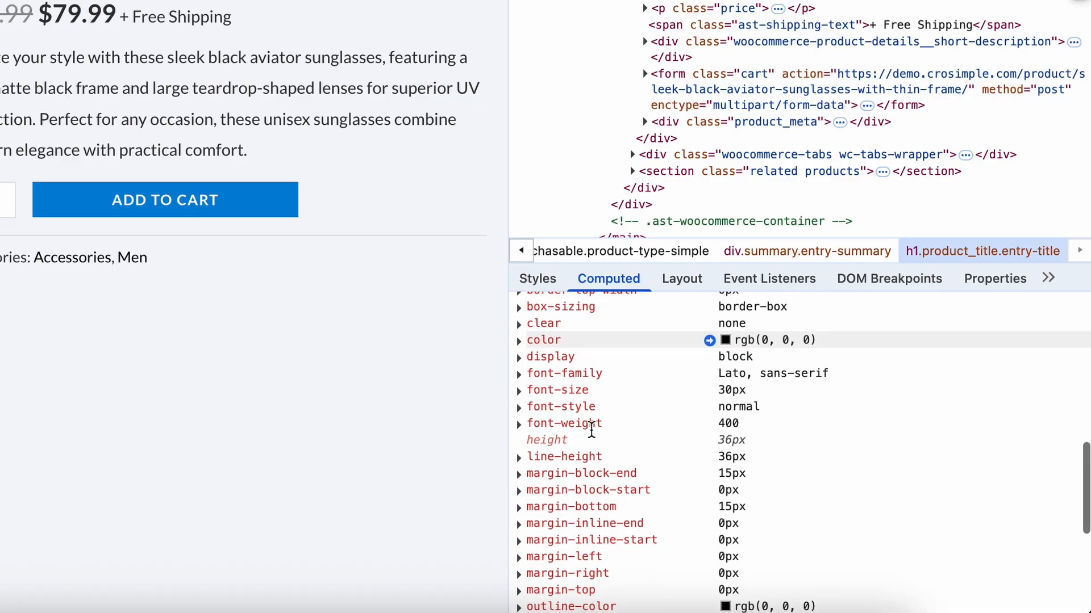
scroll(562, 426, "up", 1)
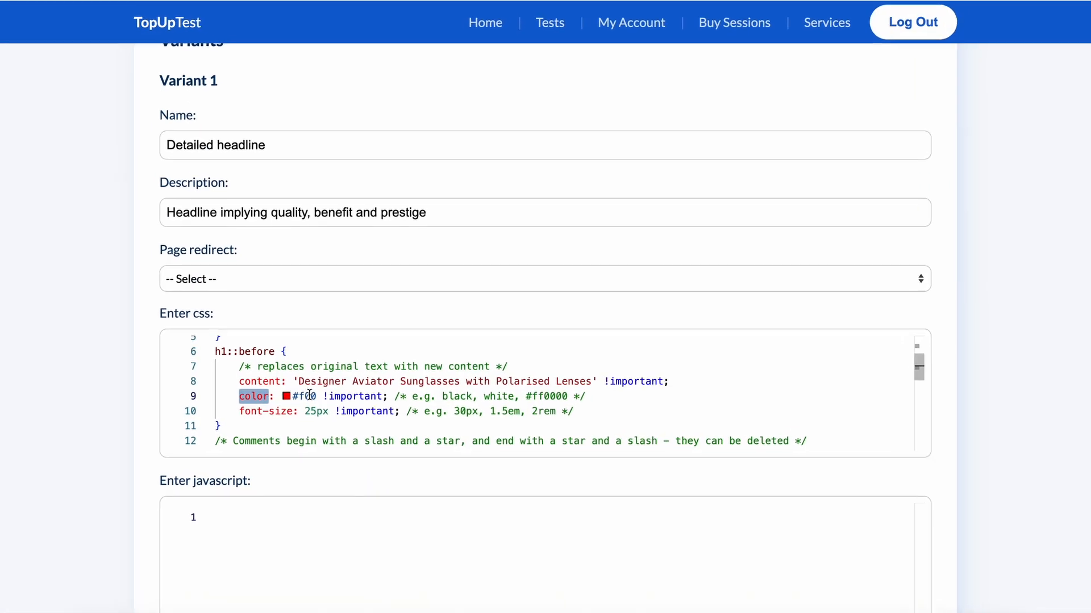
- Set the headline color to #000000 and the font size to 30px in the variant's CSS
double_click(327, 402)
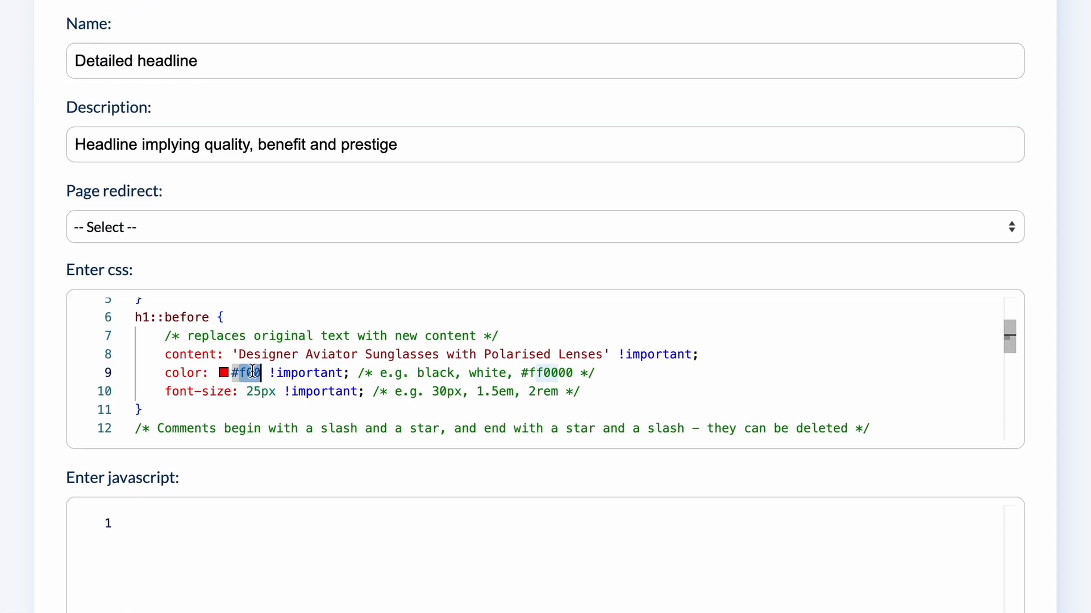
type("000000")
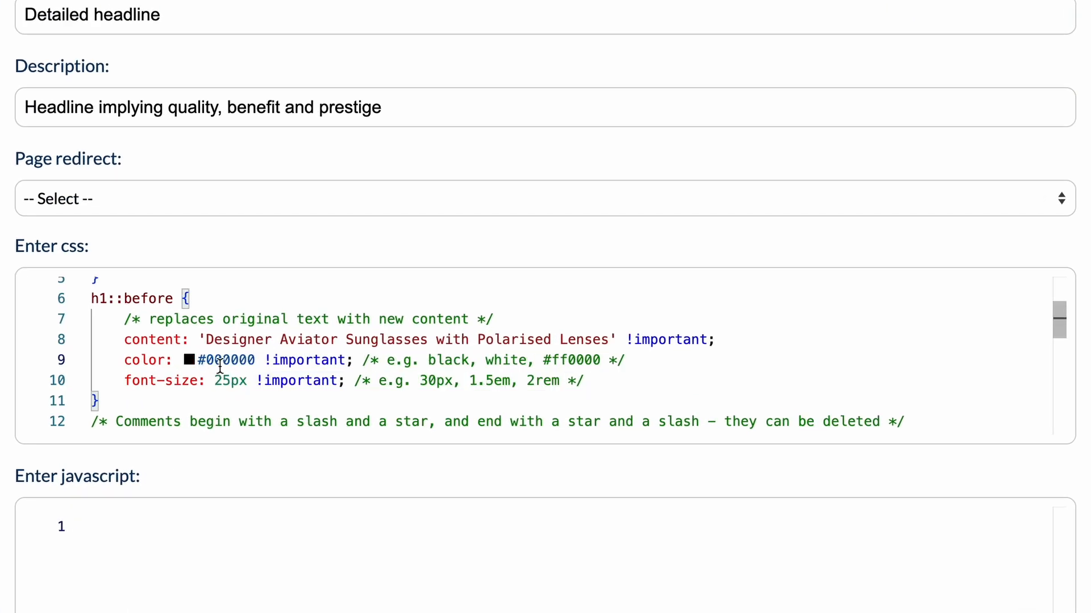
left_click_drag(216, 381, 230, 380)
type("30")
scroll(812, 249, "up", 1)
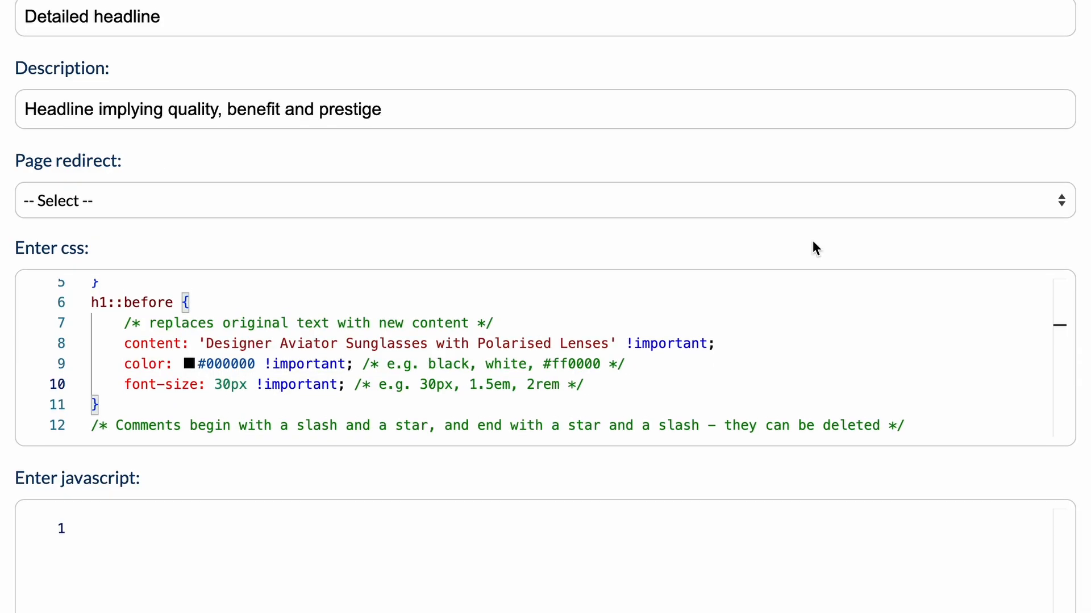
- Copy all of the variant's CSS, and locate the h1 headline element by inspecting the product page
left_click(694, 385)
key("super+a")
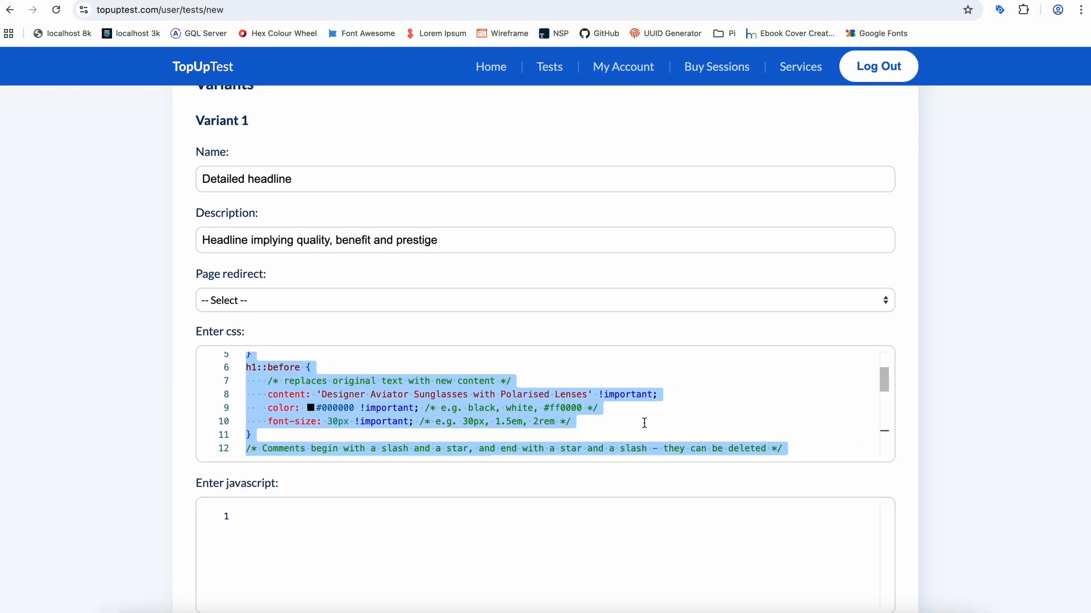
left_click(159, 0)
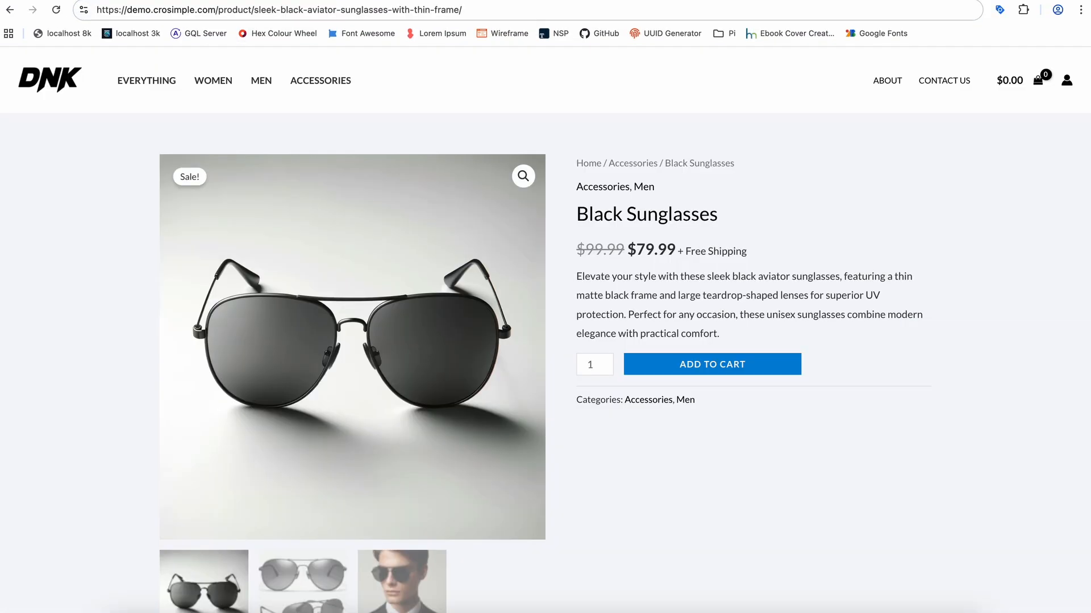
right_click(113, 249)
left_click(171, 456)
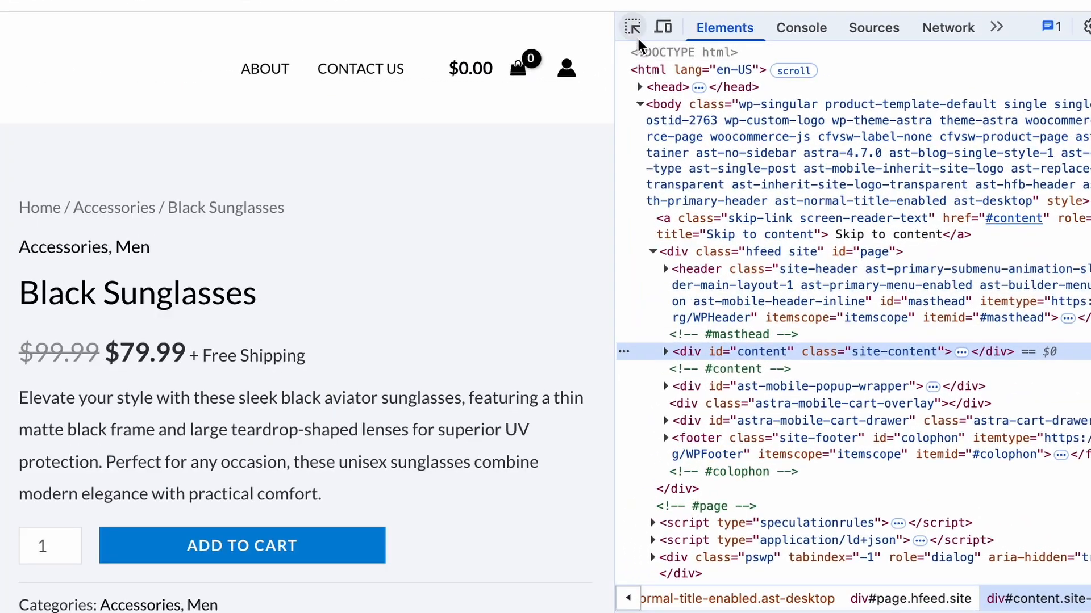
left_click(730, 47)
left_click(419, 241)
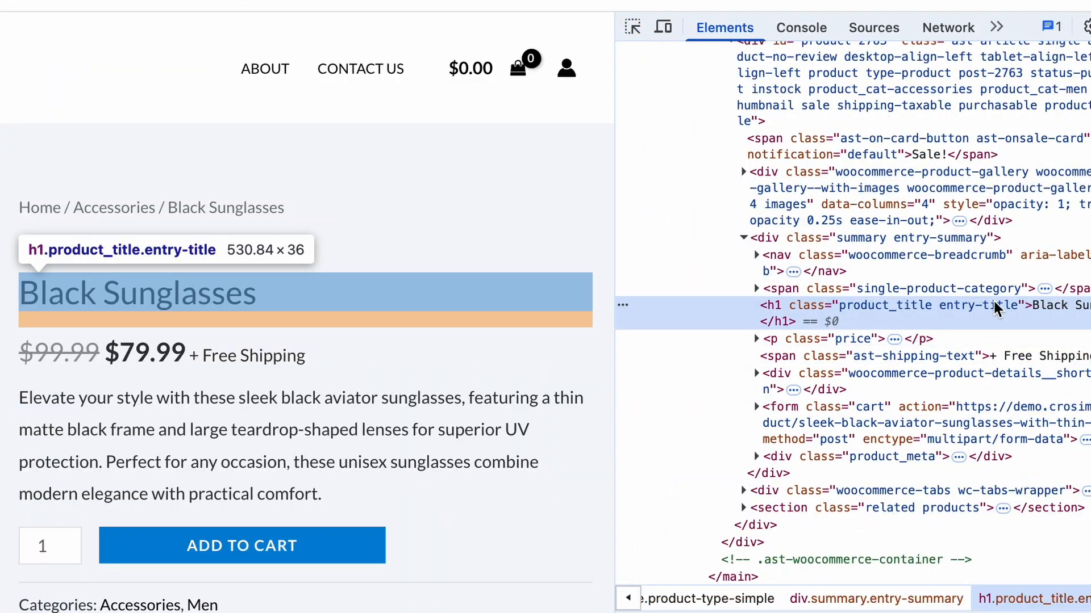
- Edit the h1 element's HTML to add a <style> element after it containing the copied variant CSS
right_click(759, 307)
left_click(869, 368)
left_click(875, 327)
type("<style></style>")
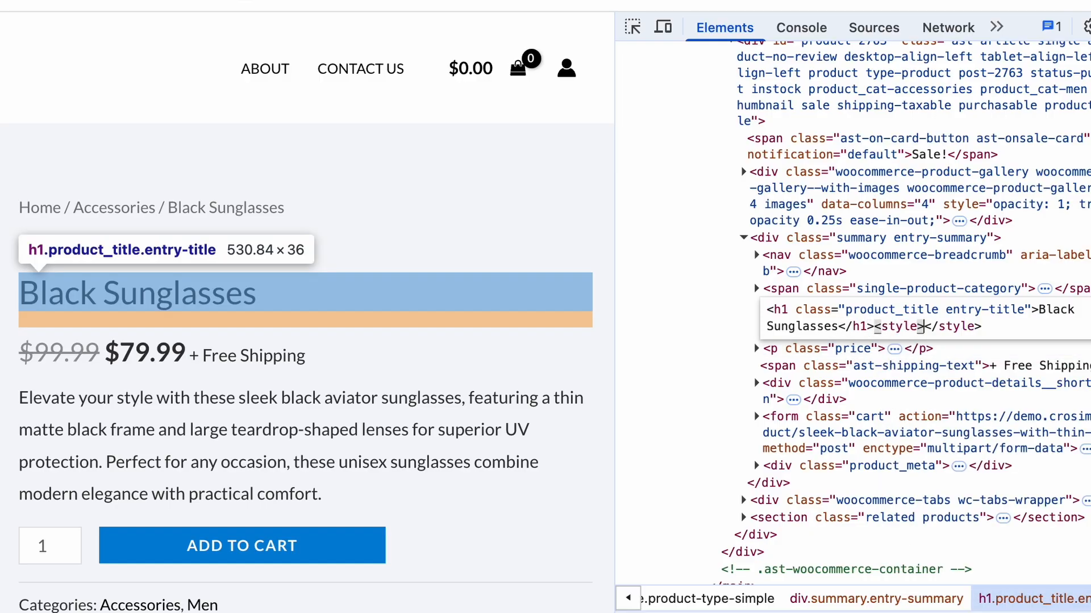
key("super+v")
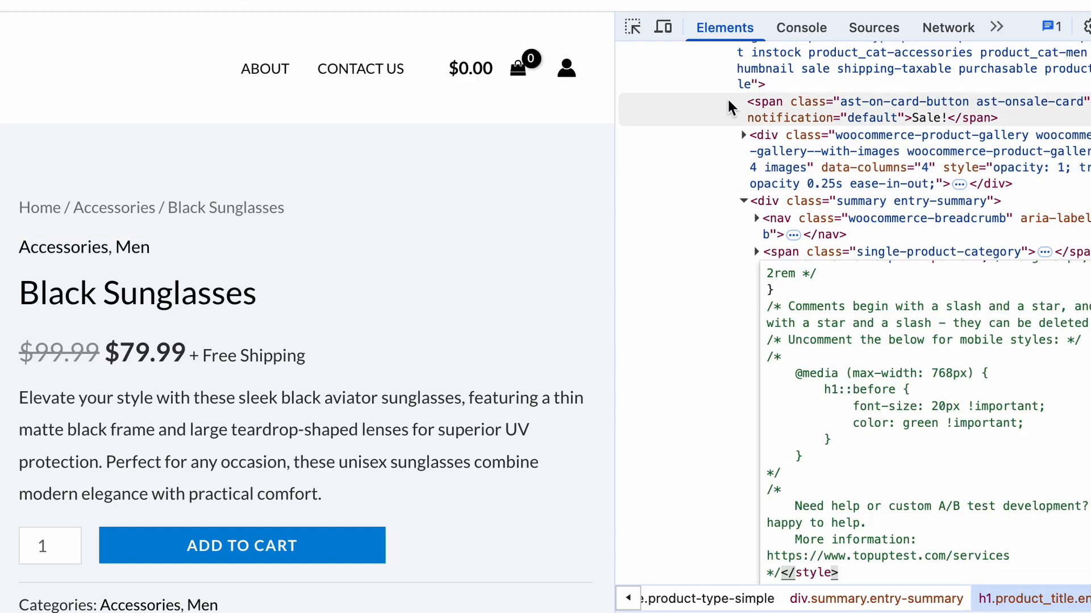
left_click(841, 145)
- Inspect the restyled headline and examine how it looks with the product page narrowed to mobile width
left_click(632, 27)
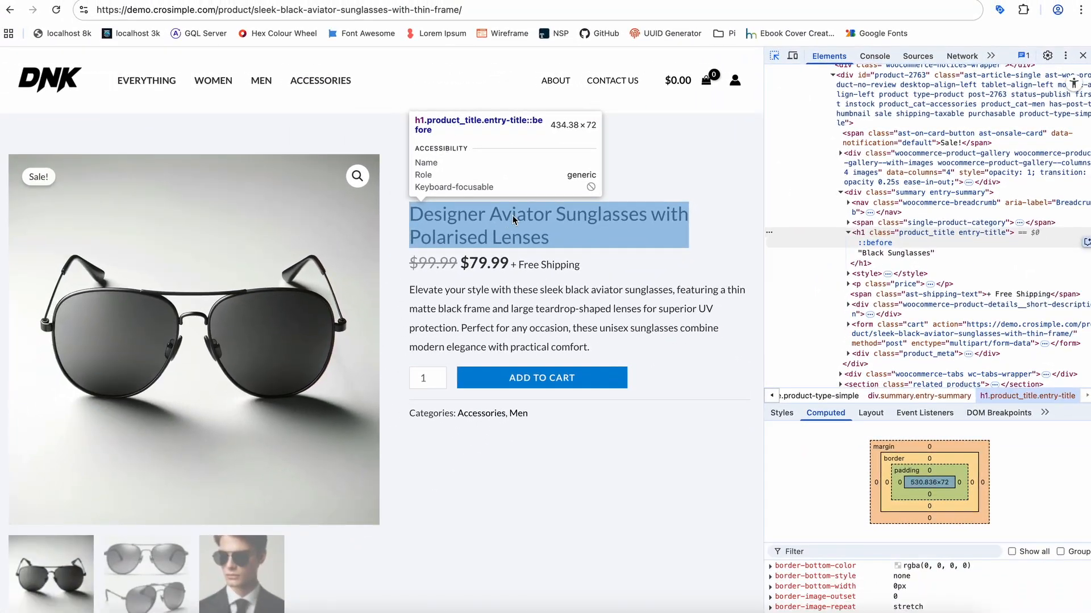
left_click(513, 219)
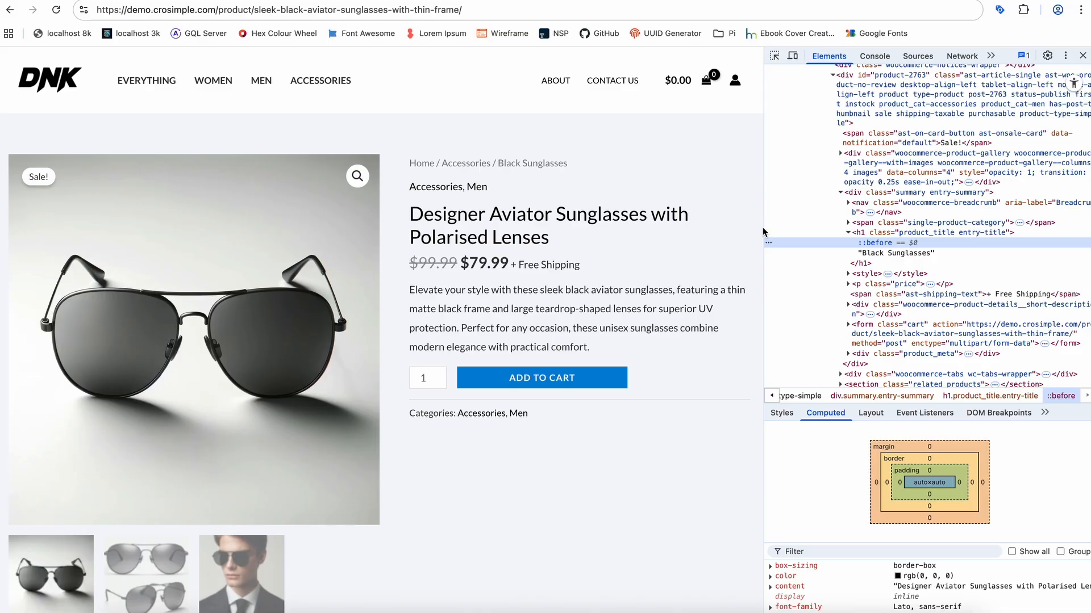
left_click_drag(764, 142, 244, 141)
scroll(236, 267, "down", 2)
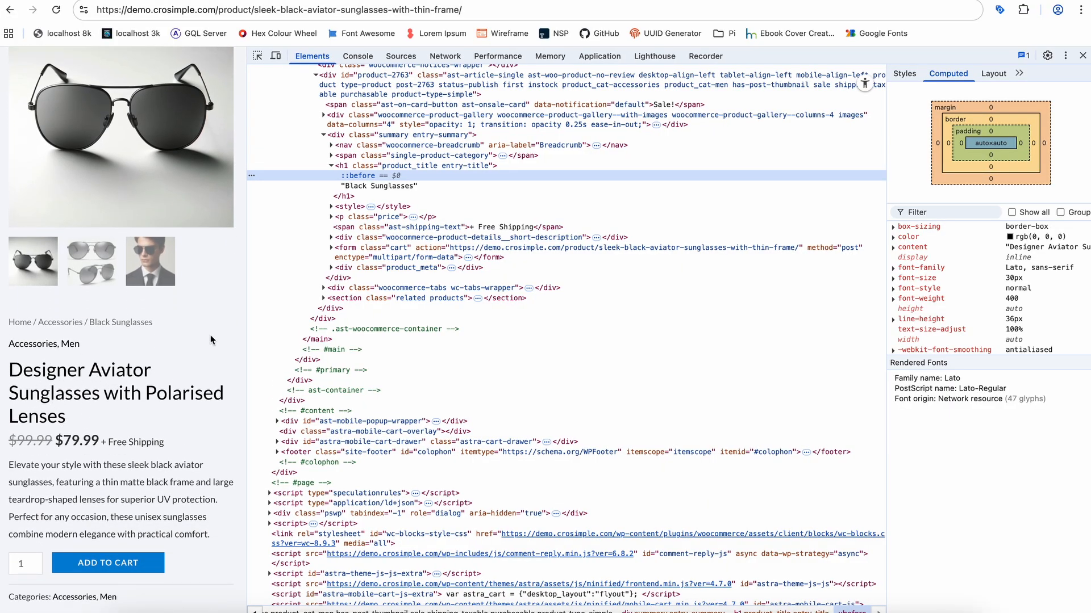
scroll(211, 339, "up", 1)
scroll(210, 340, "up", 2)
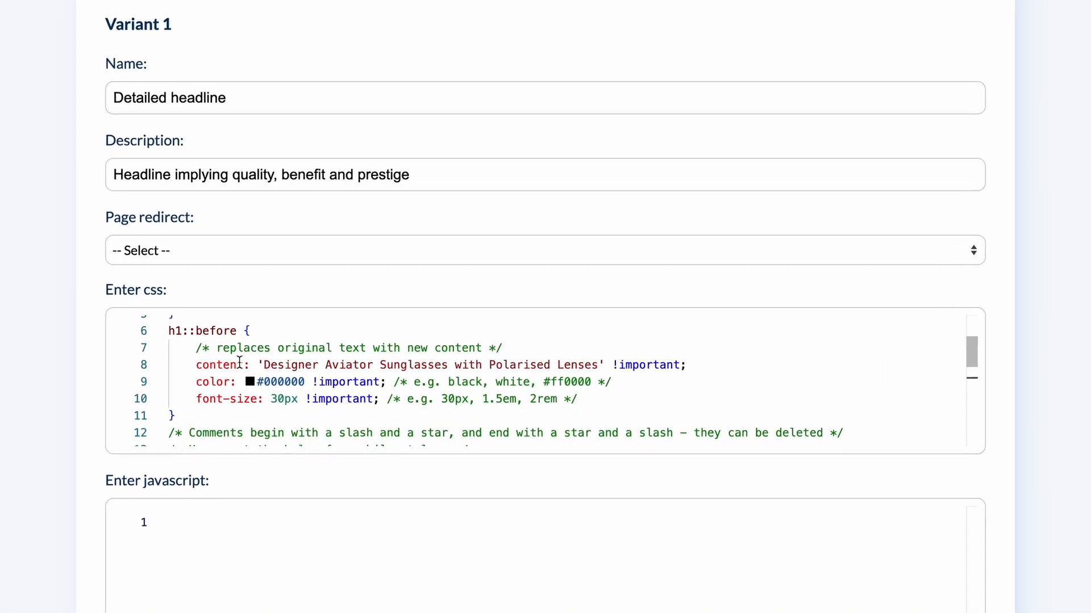
scroll(271, 364, "down", 3)
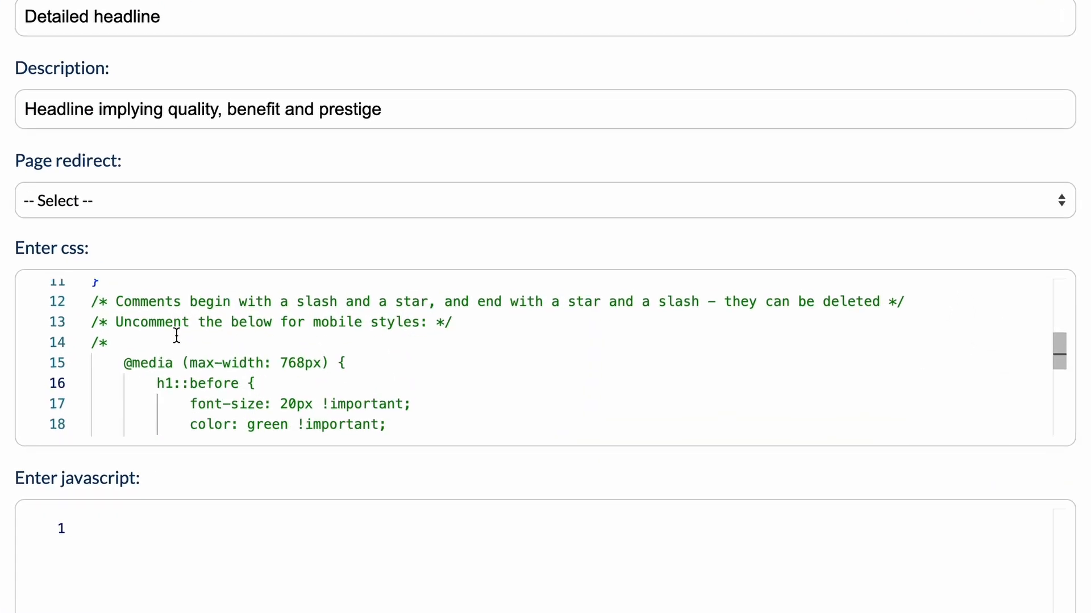
left_click_drag(128, 309, 92, 308)
key("BackSpace")
scroll(177, 385, "down", 1)
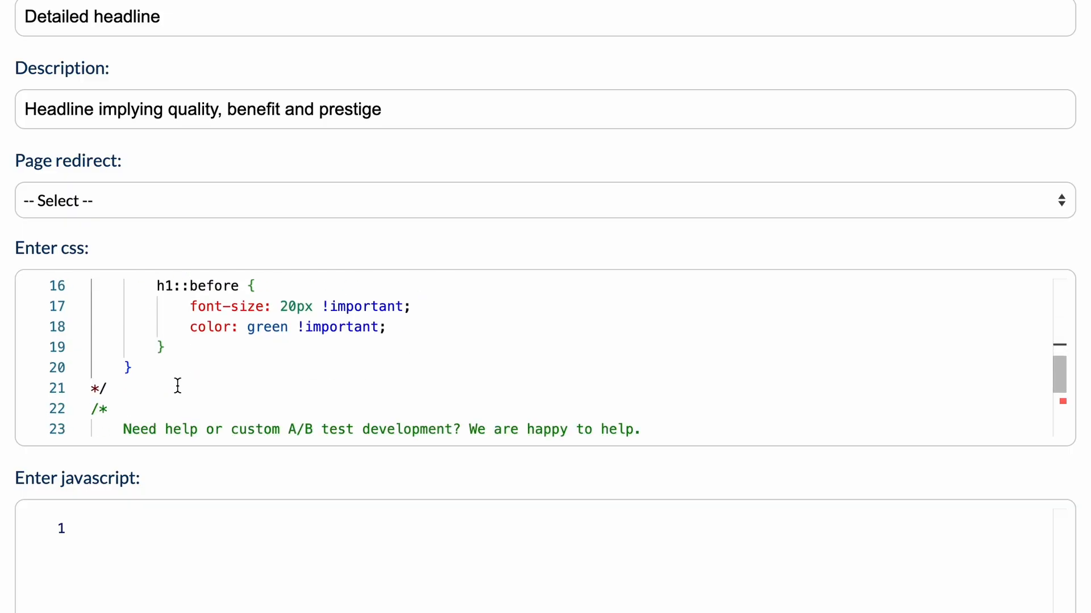
left_click_drag(108, 396, 90, 400)
key("BackSpace")
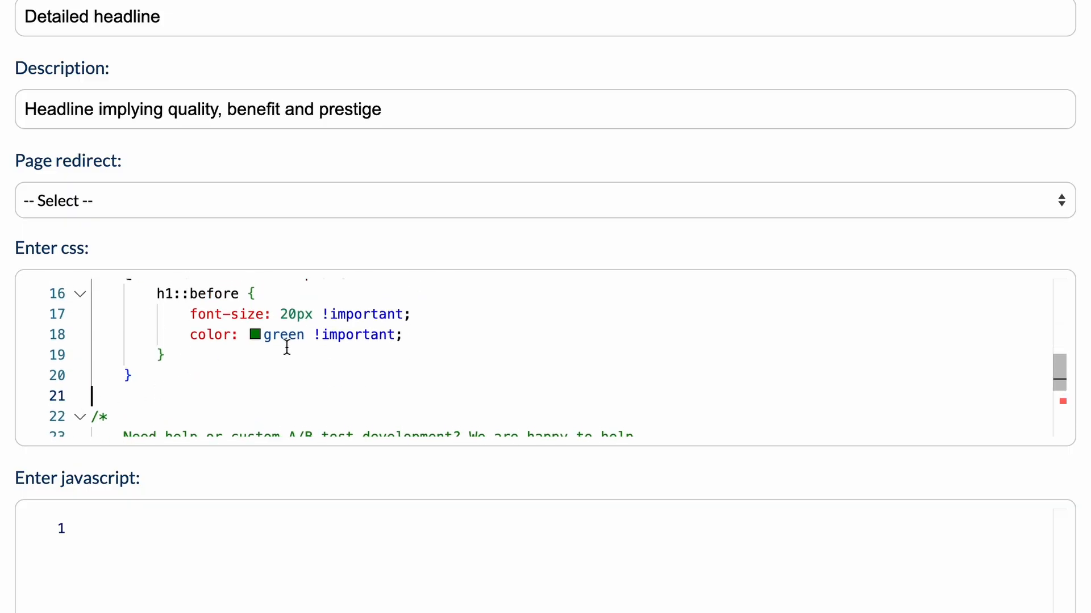
- Resize the product page preview to check the mobile width, and set the media query's max-width to 458px
scroll(346, 331, "up", 1)
double_click(307, 312)
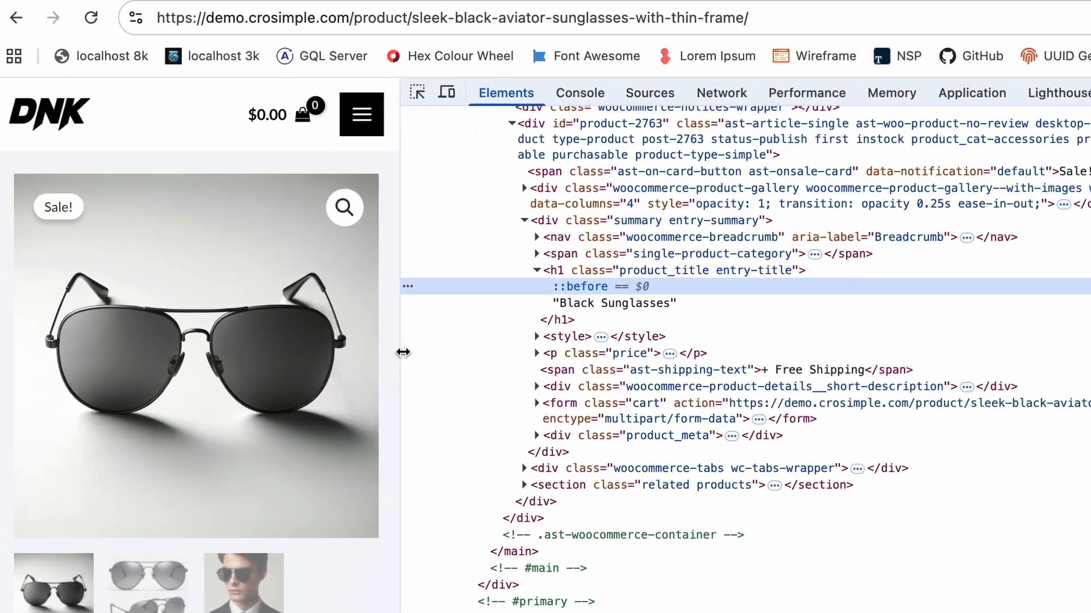
left_click_drag(402, 352, 458, 352)
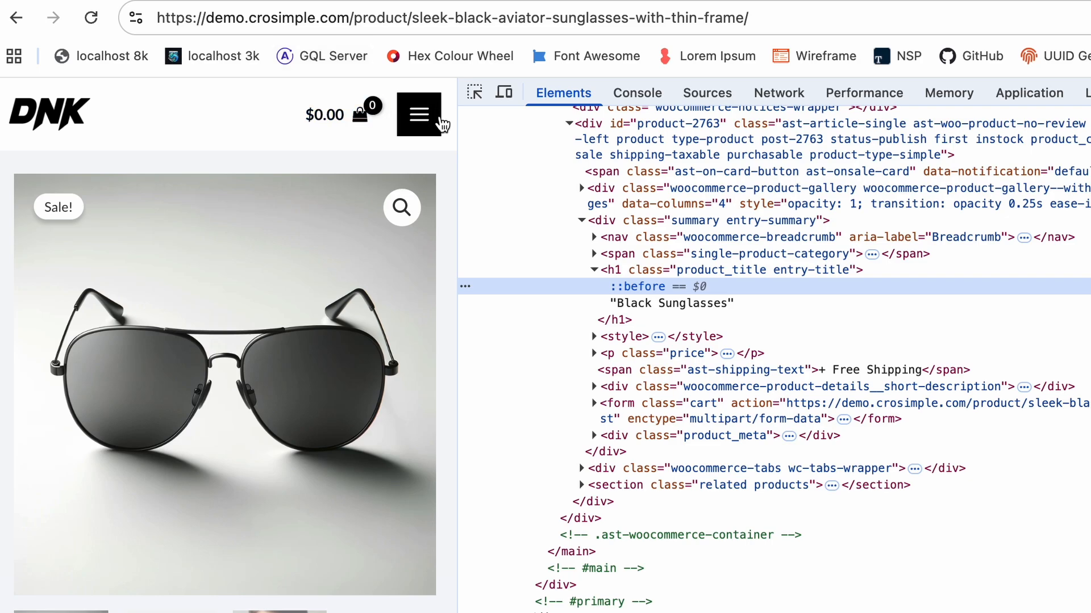
mouse_move(458, 163)
left_mouse_down()
mouse_move(471, 169)
mouse_move(455, 168)
left_mouse_up()
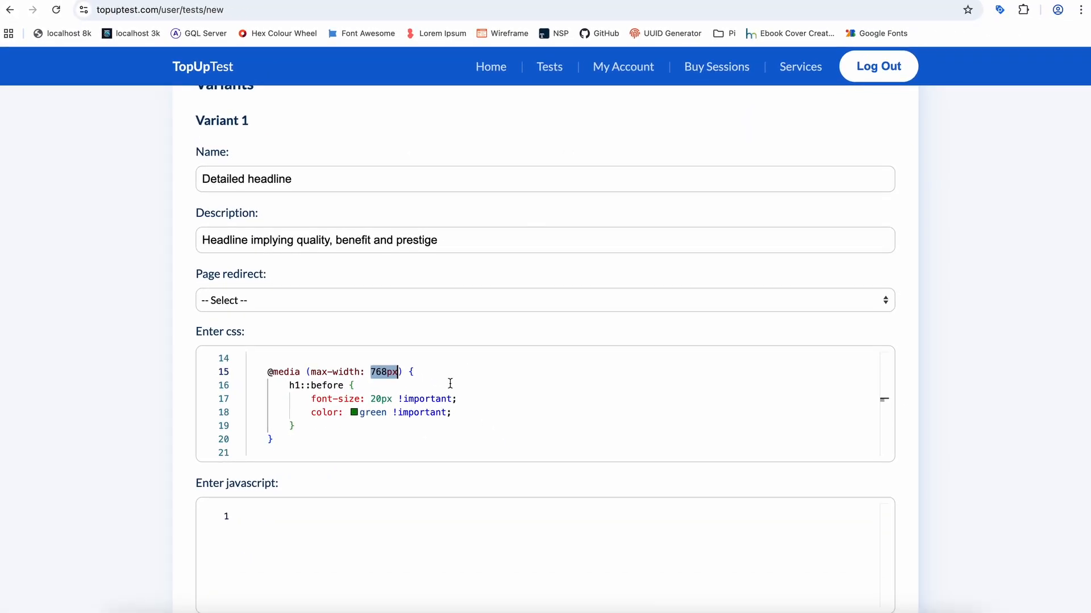
type("458px")
left_click_drag(470, 411, 288, 399)
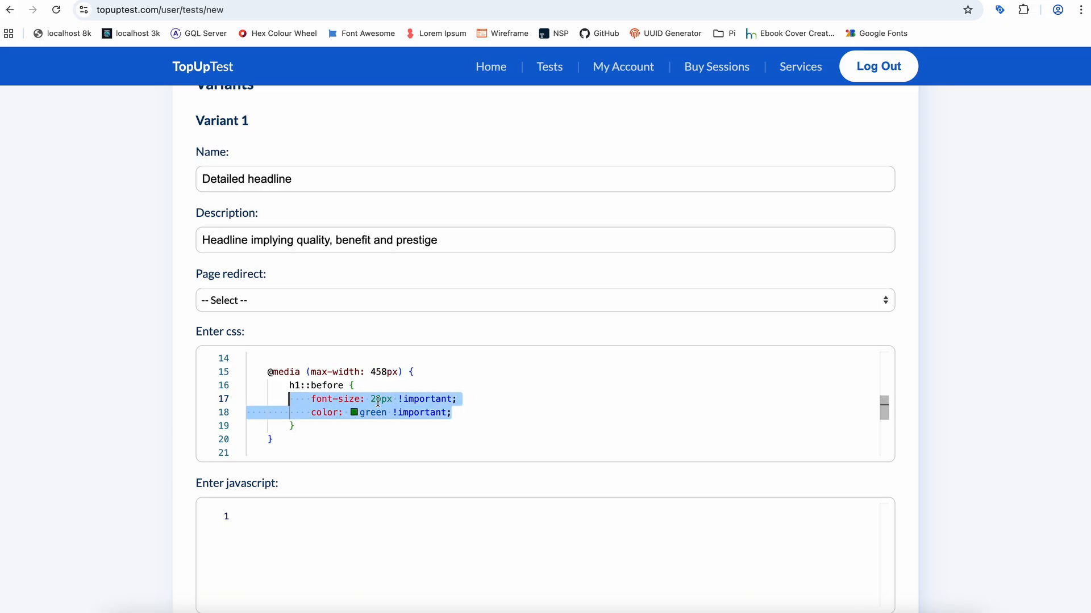
left_click(226, 1)
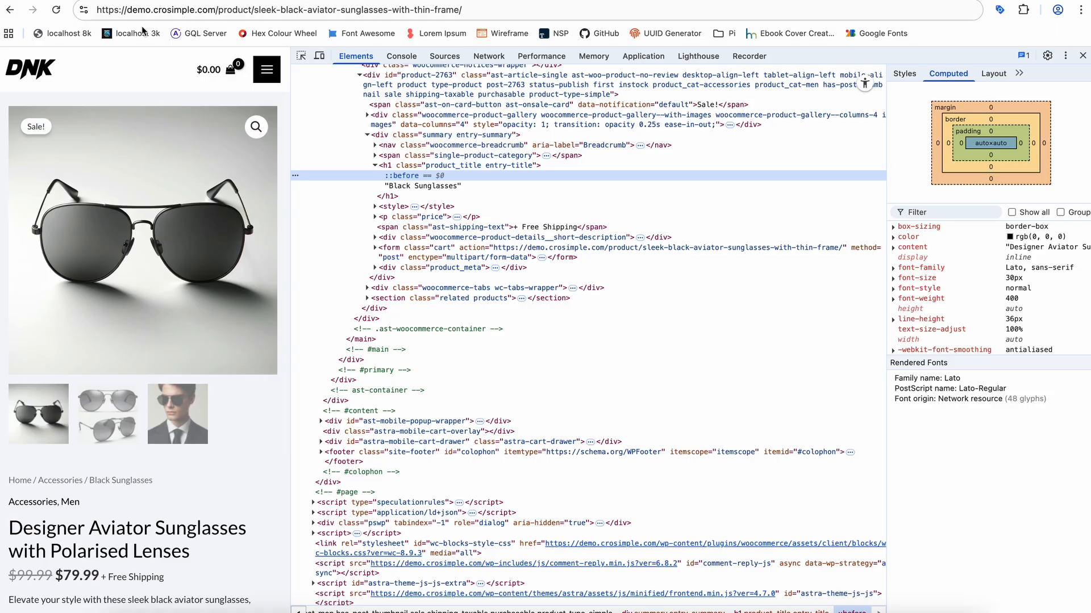
left_click(147, 1)
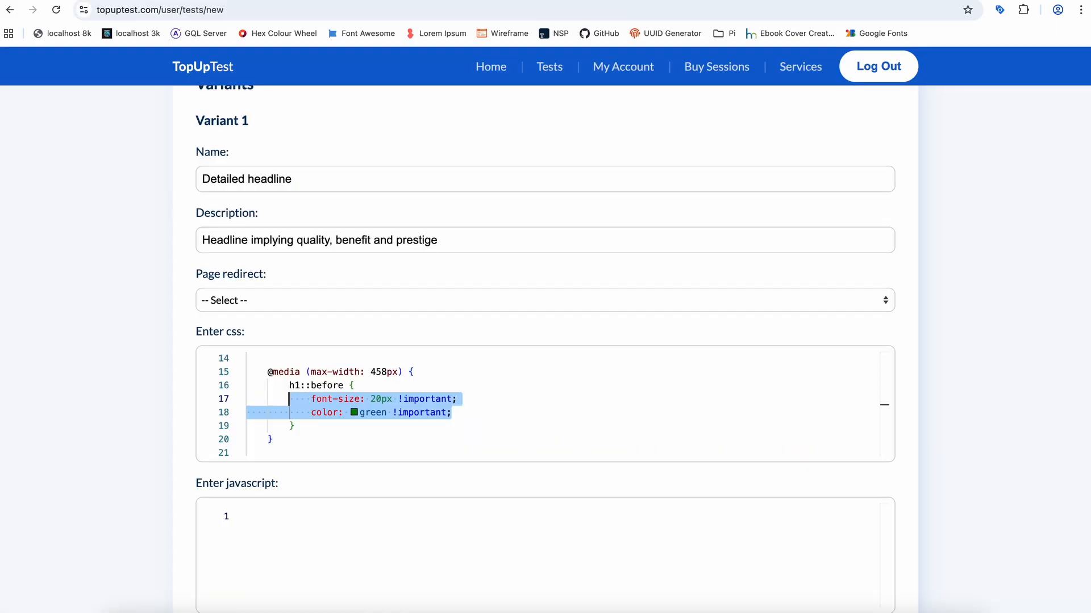
left_click_drag(296, 439, 233, 373)
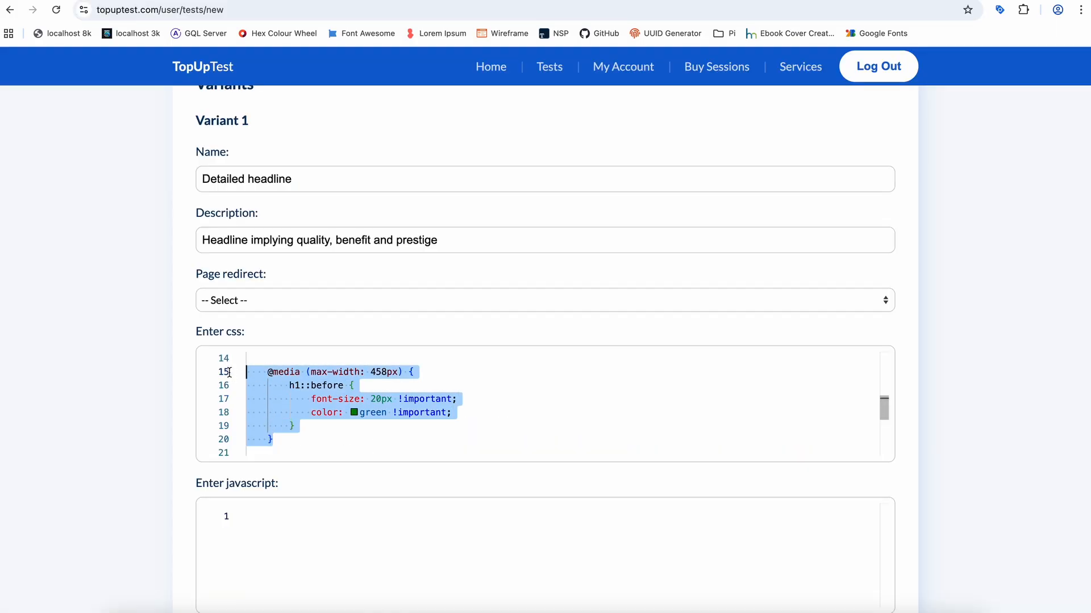
key("BackSpace")
left_click(268, 446, "shift")
key("BackSpace")
scroll(296, 408, "up", 2)
scroll(303, 404, "up", 1)
left_click(246, 416, "shift")
key("BackSpace")
scroll(629, 438, "up", 2)
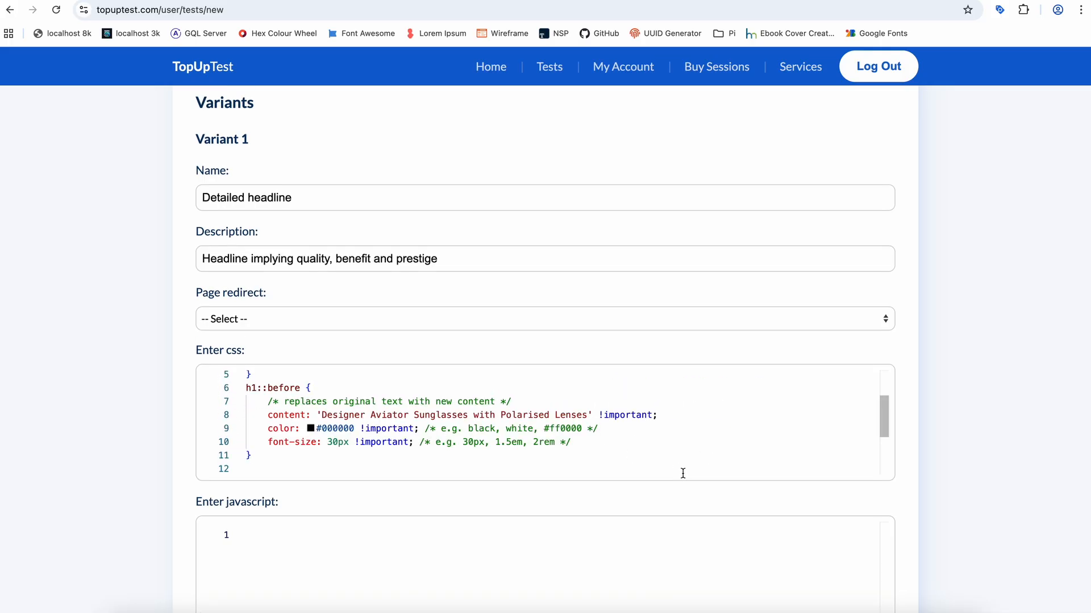
- Review the !important flag on the headline's content rule and proceed from the variant settings to traffic allocation
double_click(622, 413)
left_click_drag(622, 413, 592, 411)
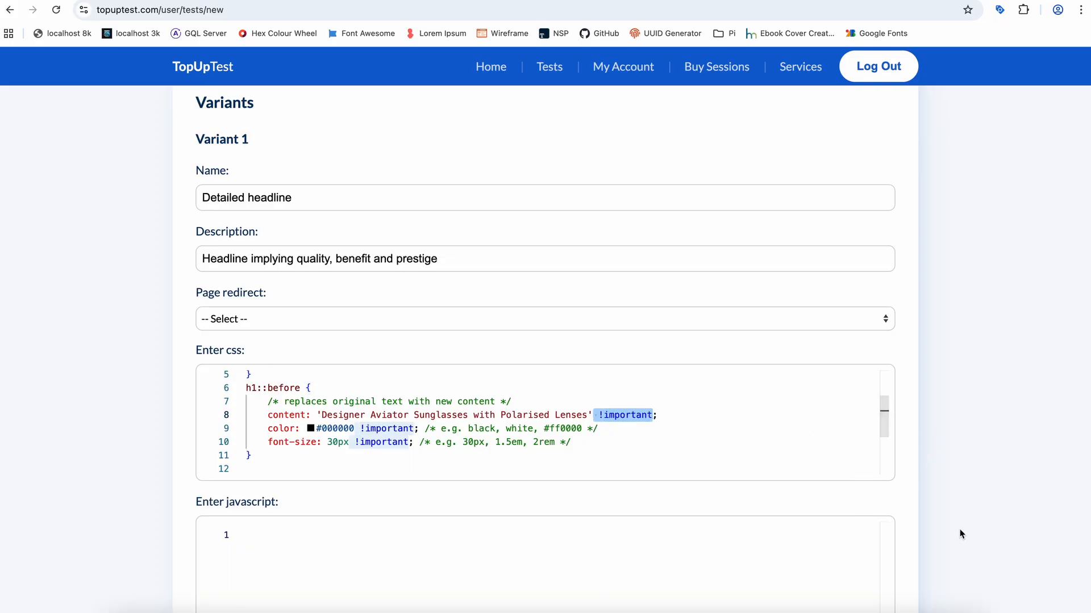
scroll(887, 515, "down", 5)
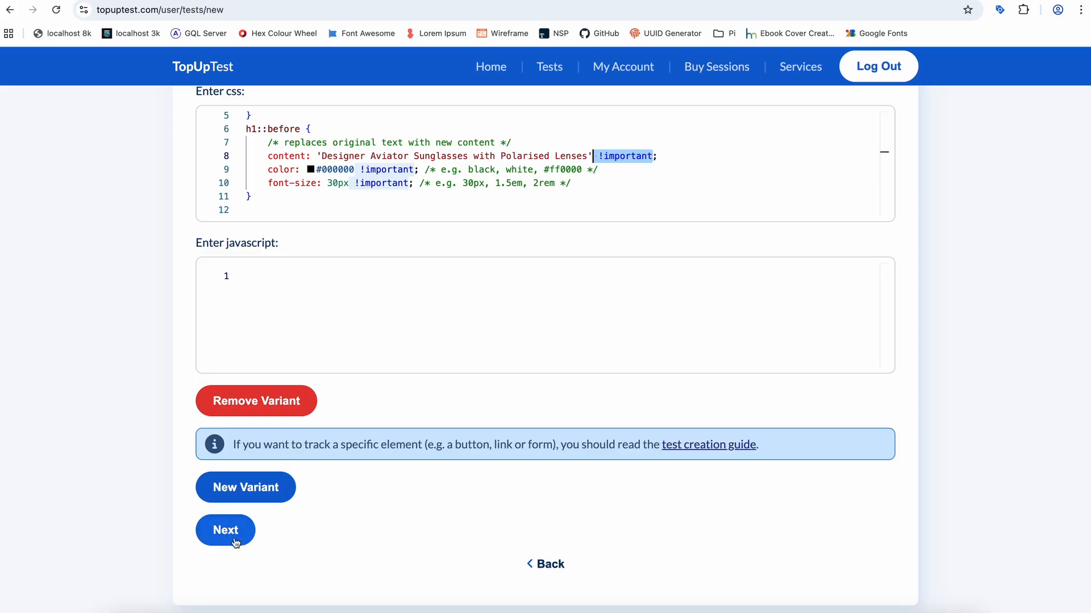
left_click(236, 544)
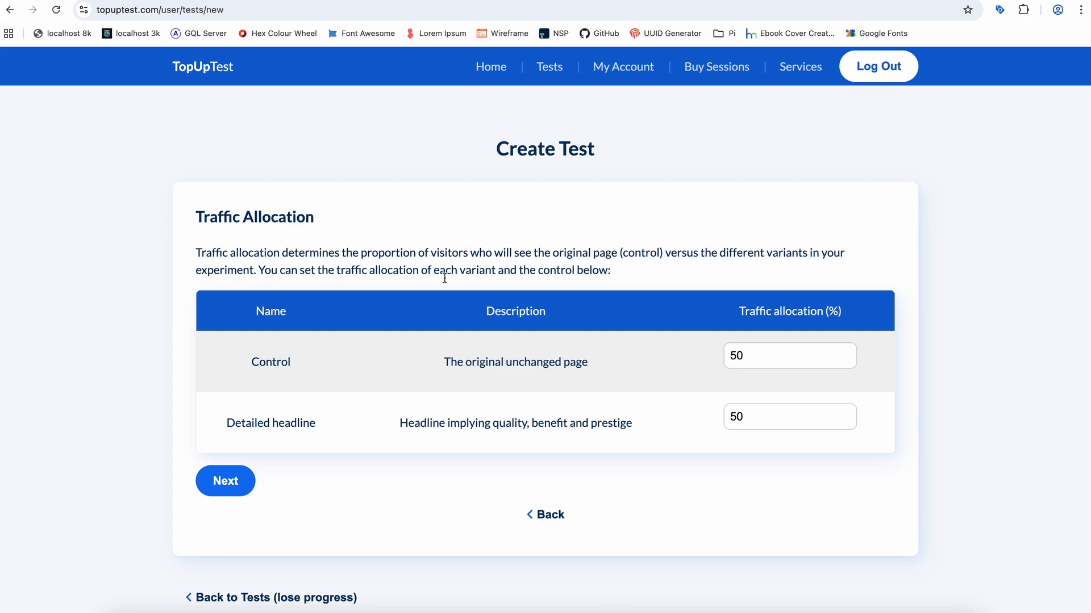
- Create the test with a 50/50 split between Control and Detailed headline, all device types targeted and 50000 maximum visitor sessions
double_click(269, 364)
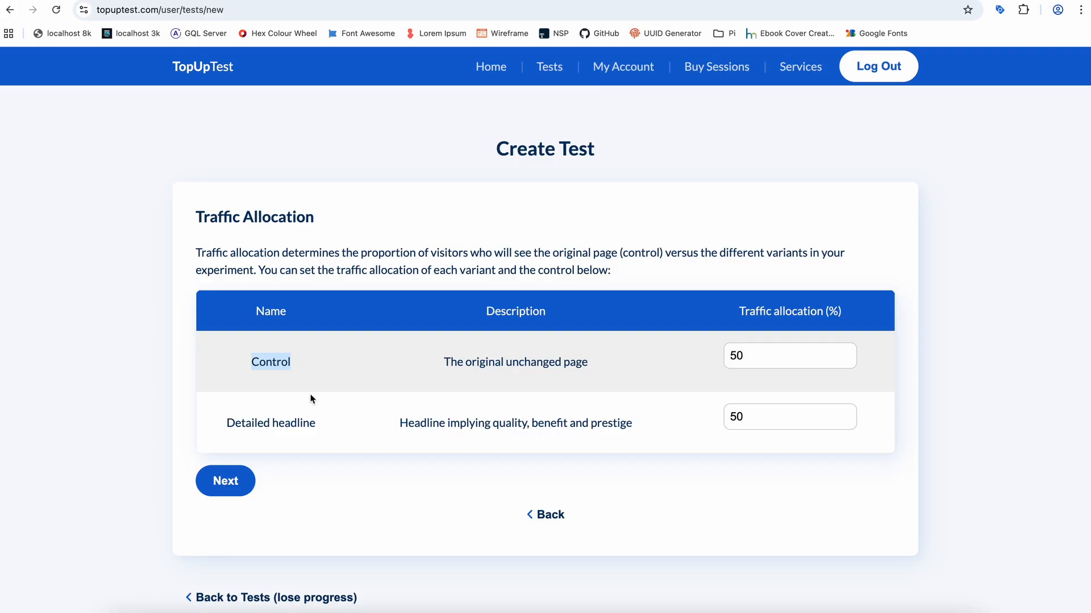
left_click_drag(227, 425, 315, 427)
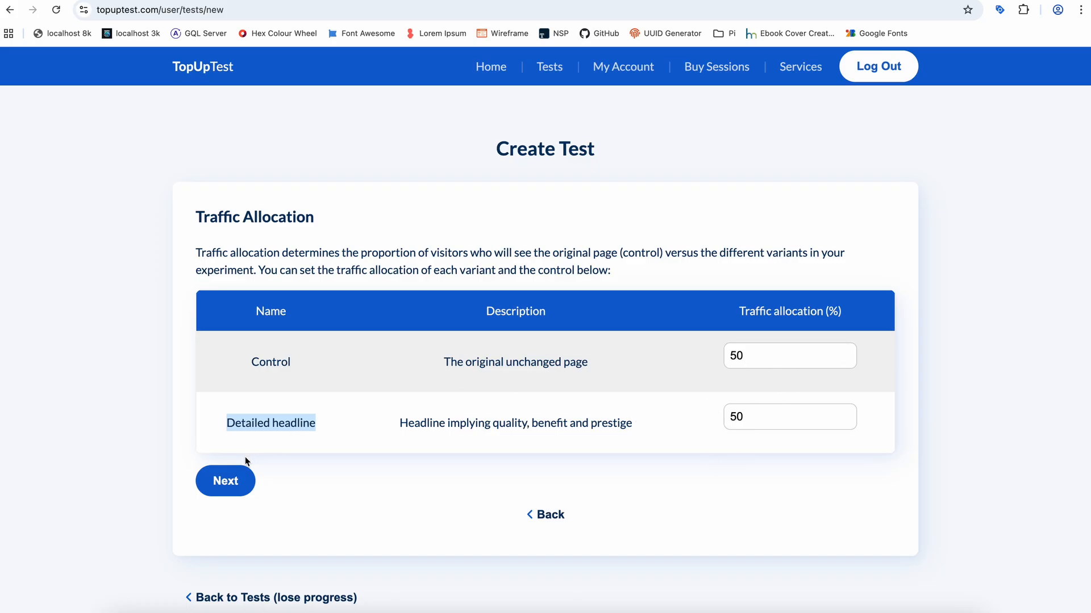
left_click(327, 360)
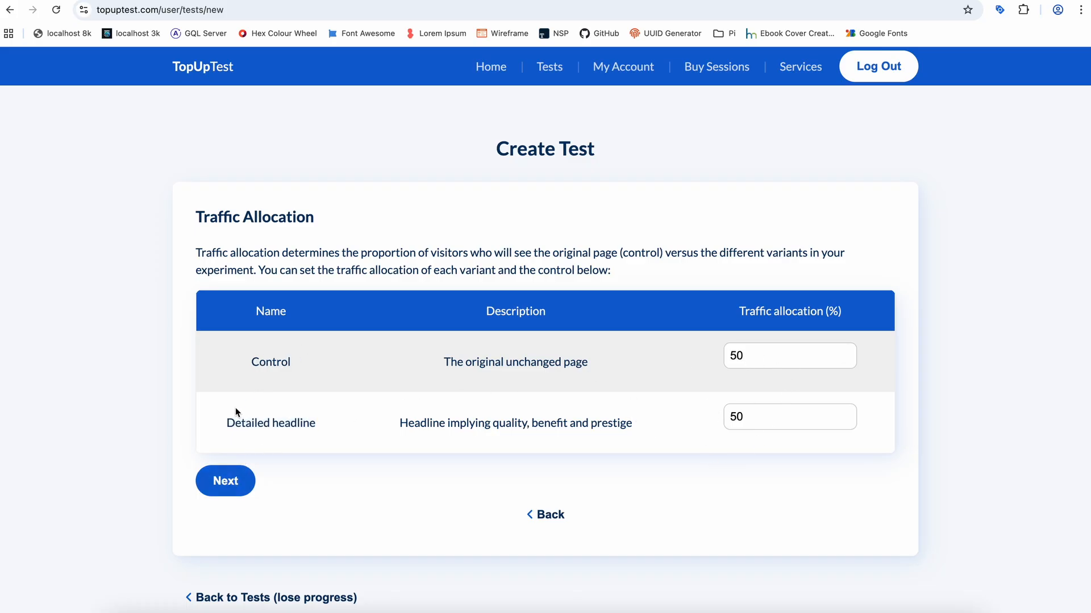
left_click(225, 482)
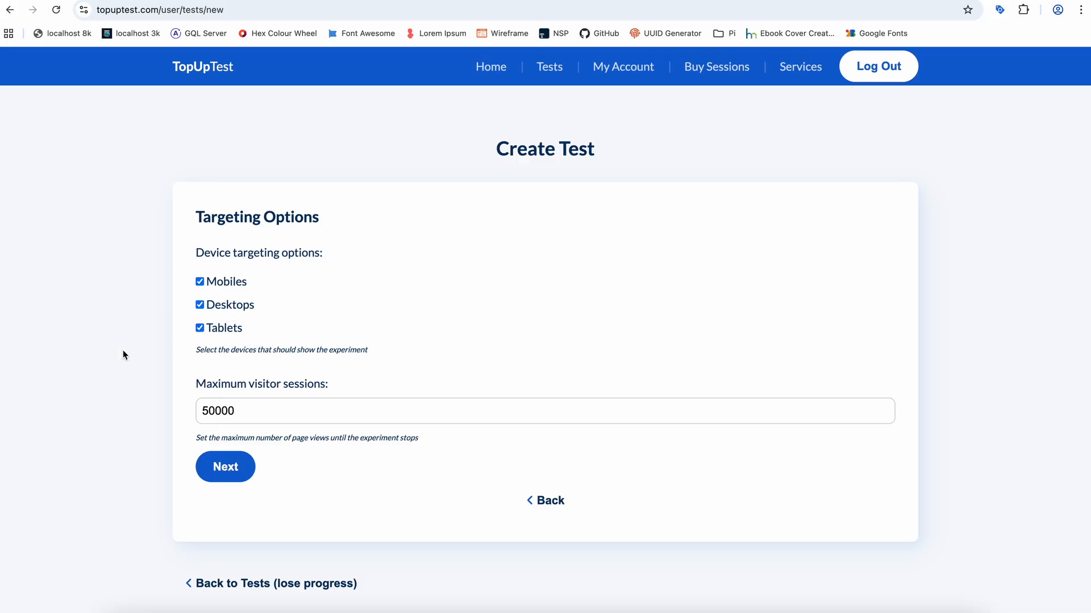
left_click(226, 468)
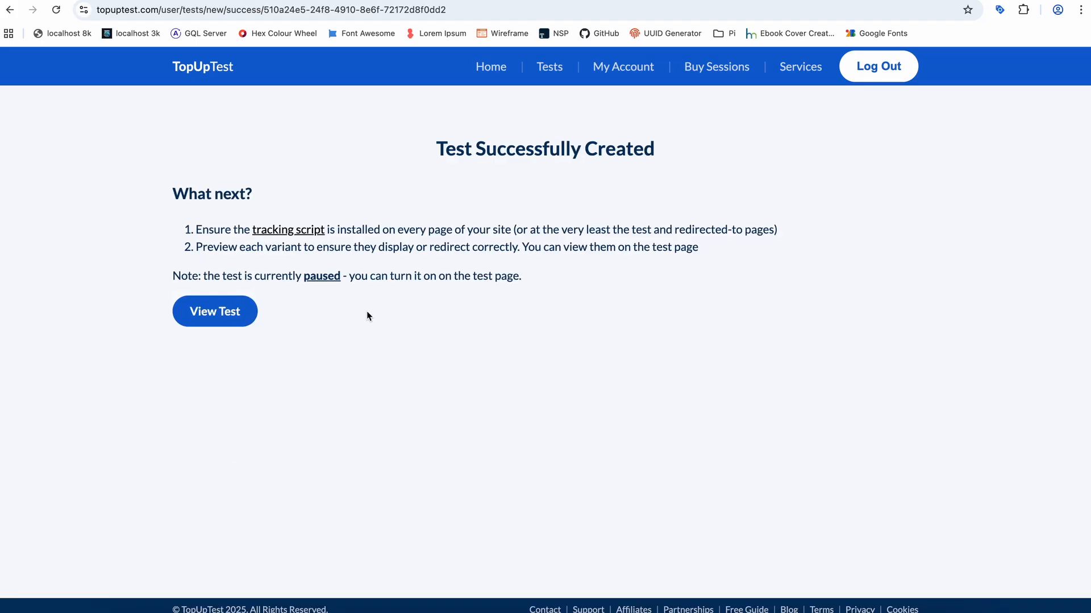
- Open the created test's page, preview the Detailed headline variant on the live product page, and close the preview
left_click(217, 313)
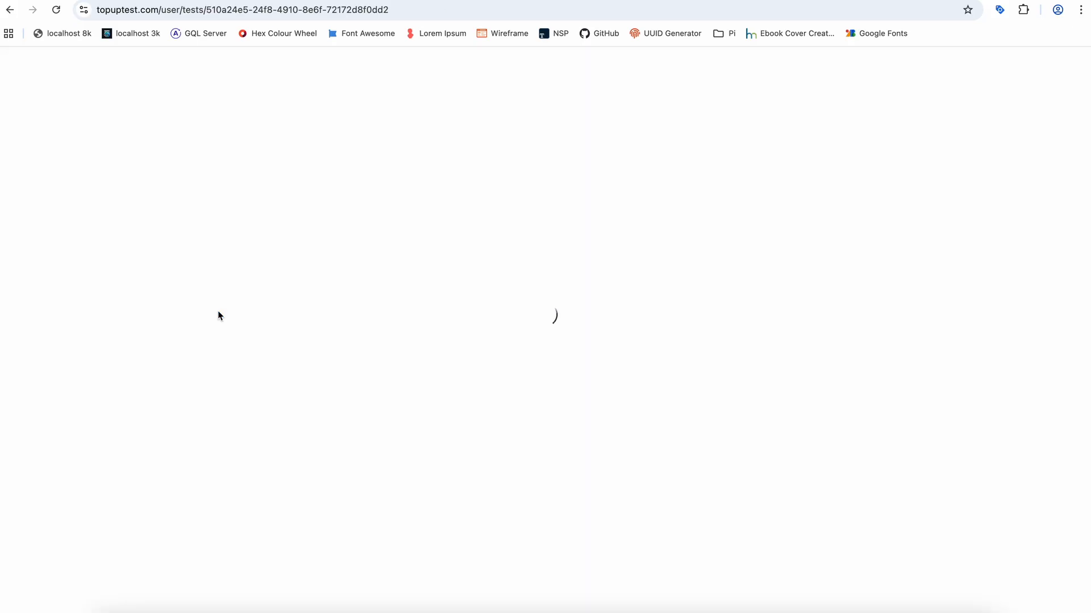
scroll(436, 453, "down", 8)
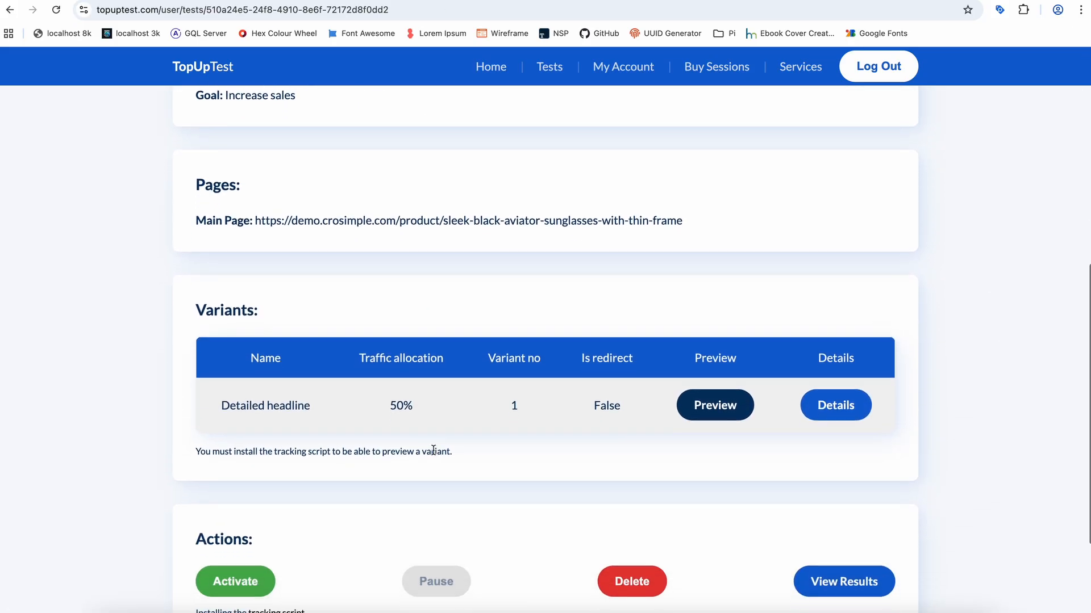
left_click(723, 401)
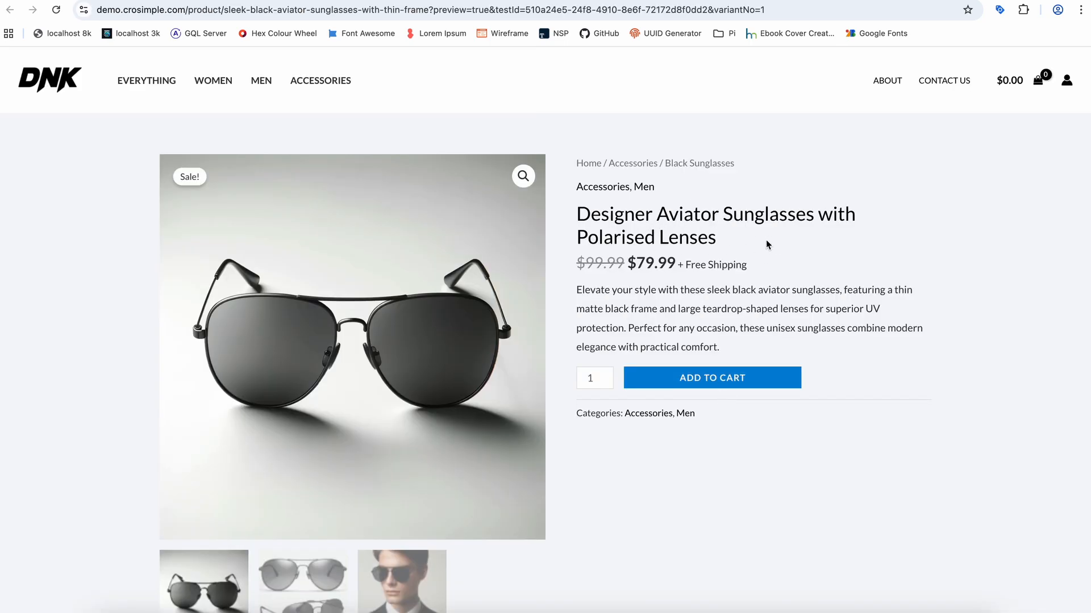
key("super+w")
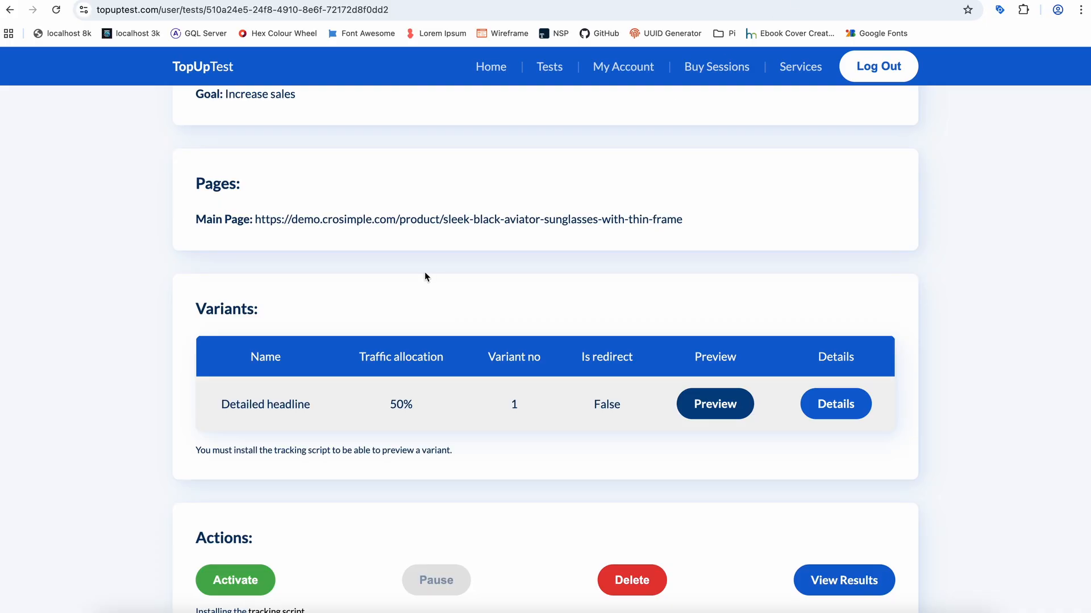
- Activate the headline test and confirm the activation
scroll(424, 271, "down", 1)
left_click(233, 511)
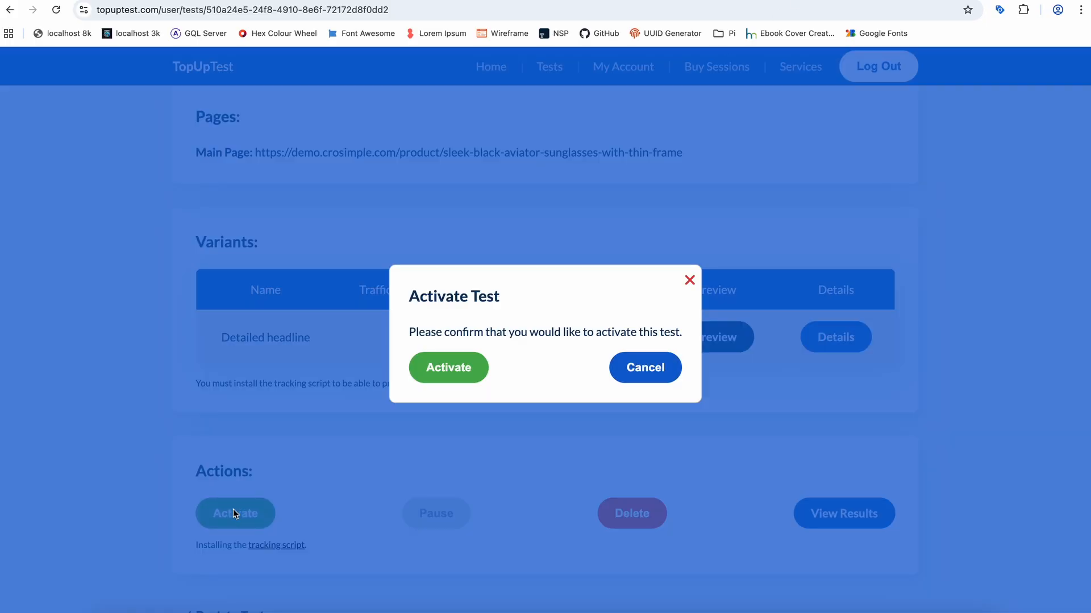
left_click(452, 367)
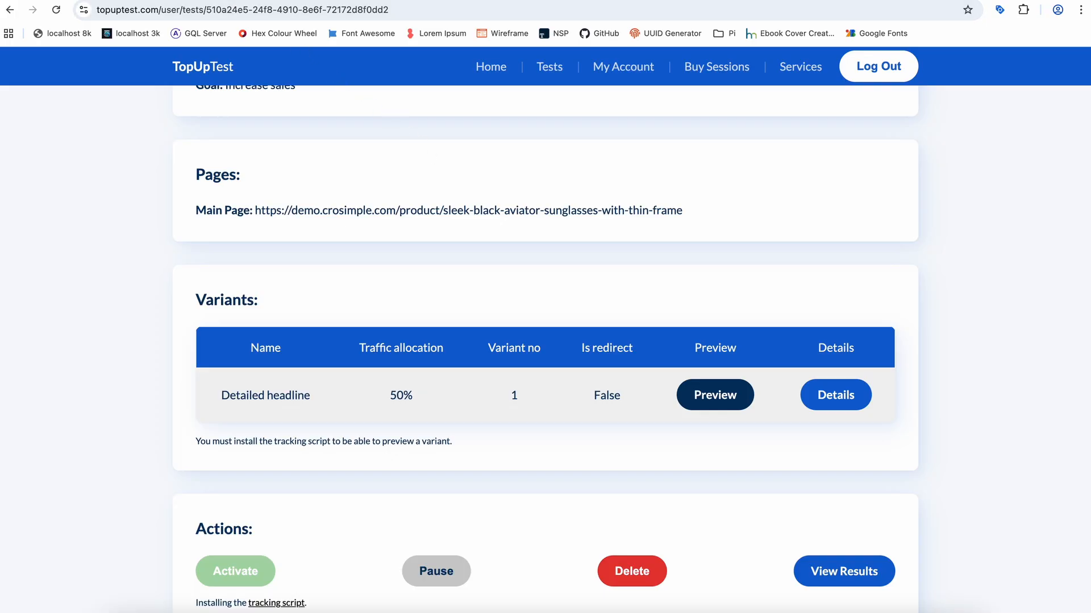
- Copy the sunglasses product page's URL and open an incognito window with the developer tools shown
left_click(242, 0)
left_click(309, 16)
key("super+c")
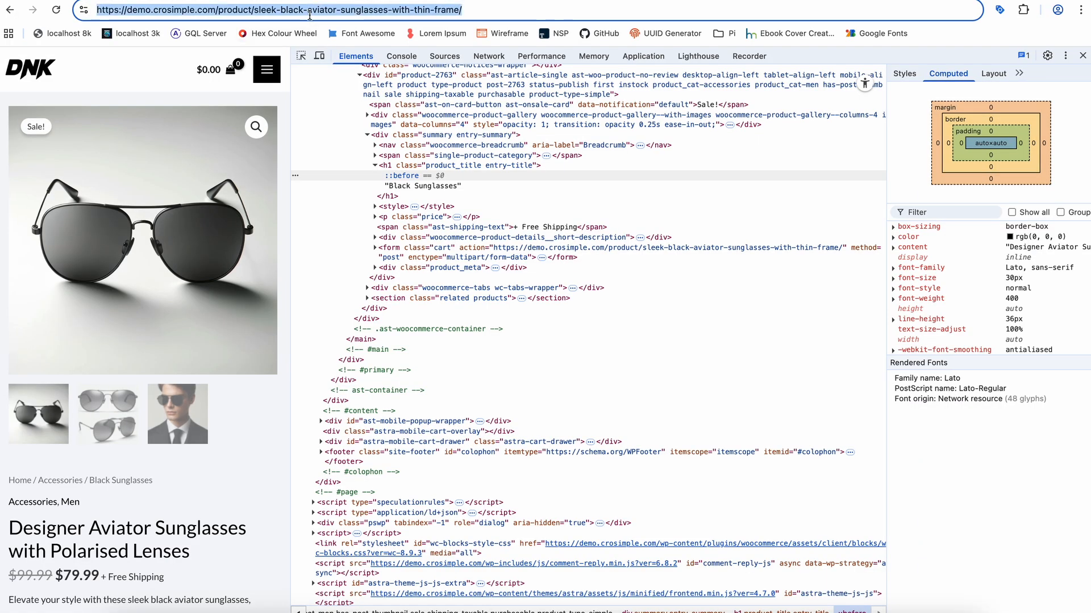
left_click(77, 0)
left_click(114, 8)
right_click(166, 133)
left_click(223, 279)
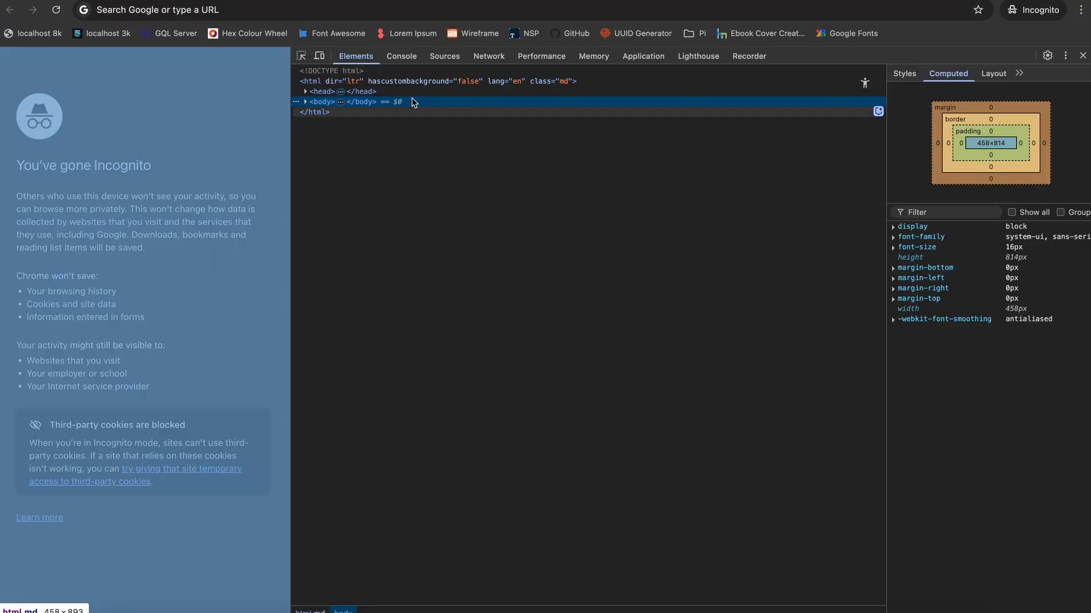
- Load the copied product URL in the incognito window with the Console shown, and examine the TopUpTest tracking messages
left_click(401, 55)
left_click(369, 10)
key("super+v")
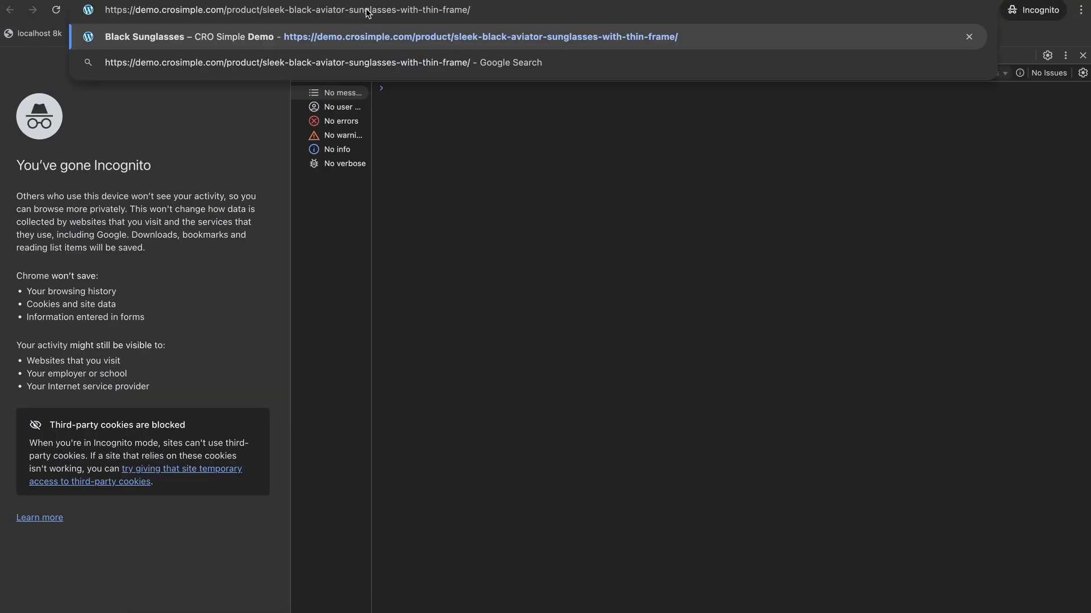
key("Return")
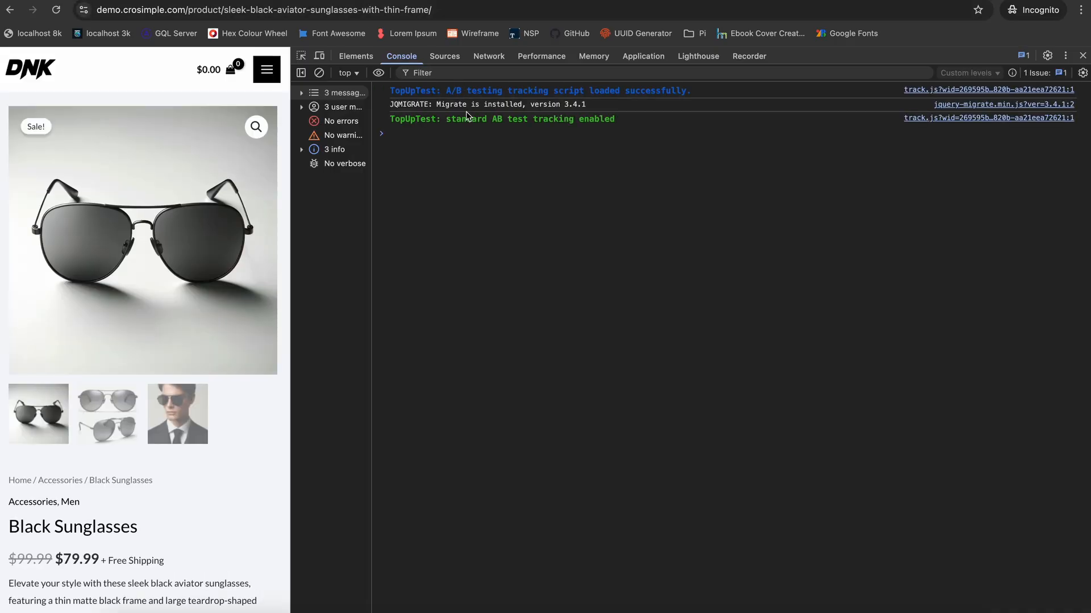
left_click_drag(605, 119, 551, 119)
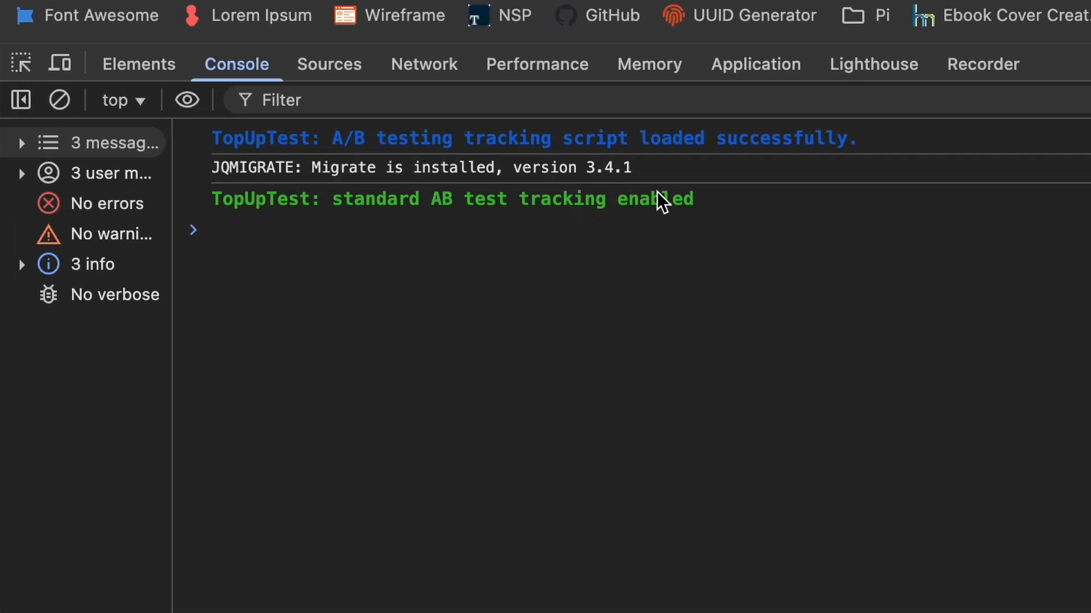
left_click_drag(557, 196, 521, 197)
left_click(520, 200)
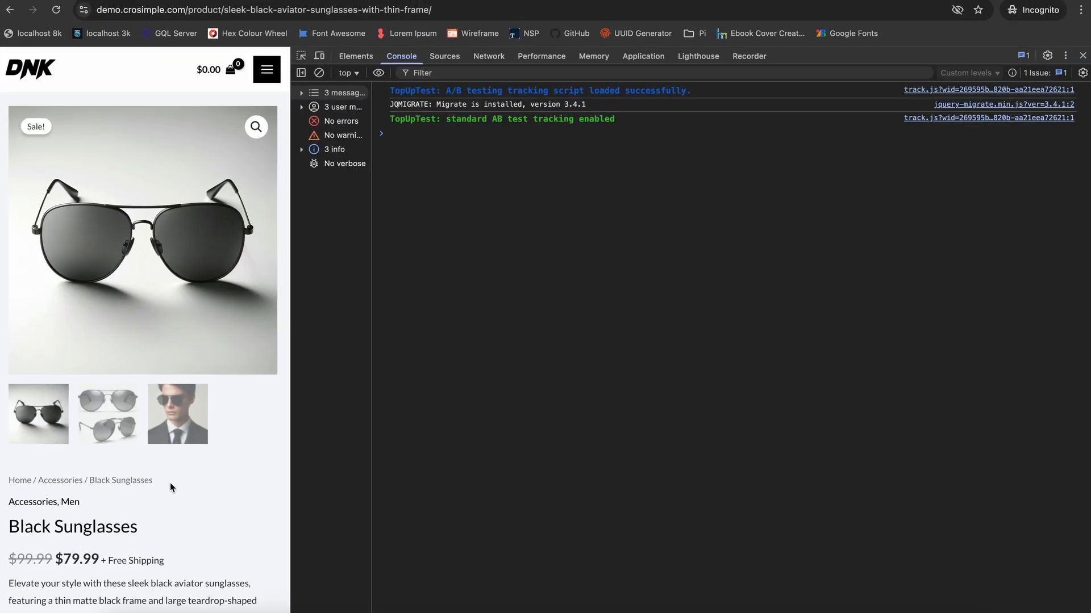
- Load the same product URL in a fresh incognito window to check which headline version is served
left_click(394, 10)
key("super+c")
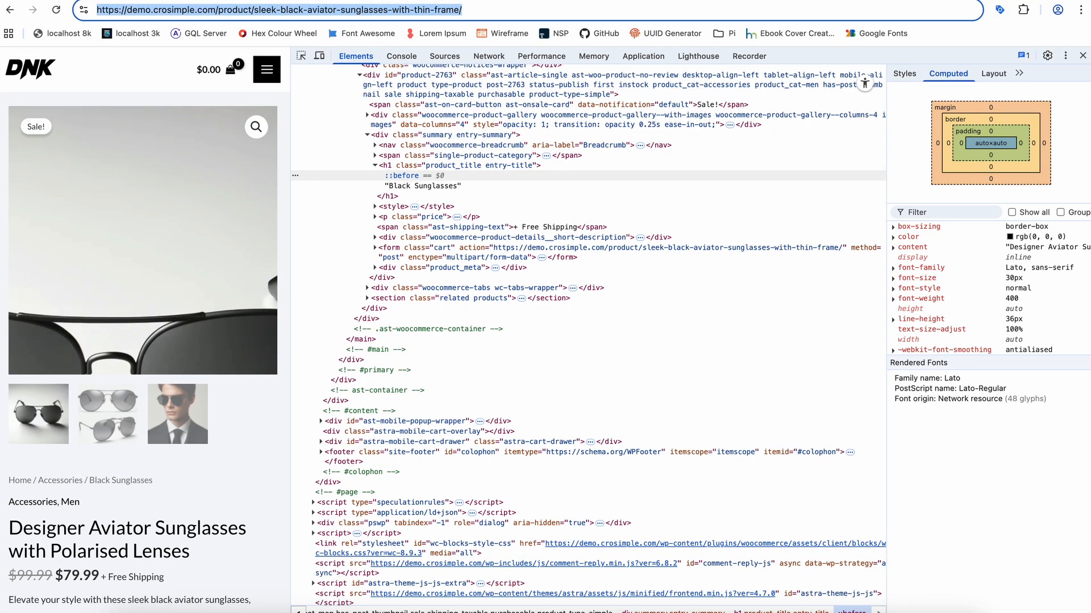
left_click(85, 2)
left_click(120, 8)
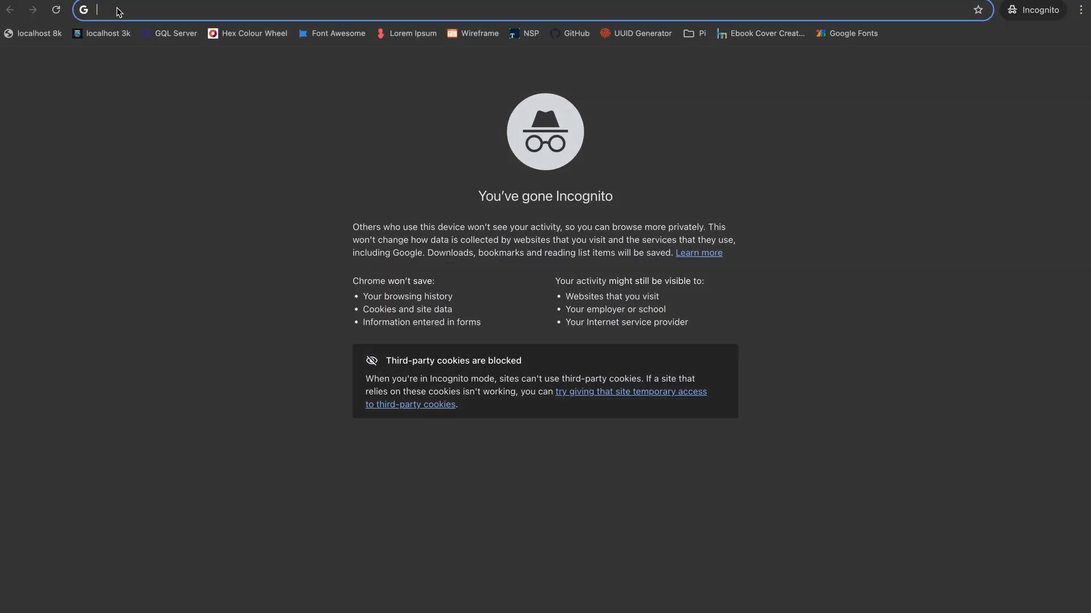
key("super+v")
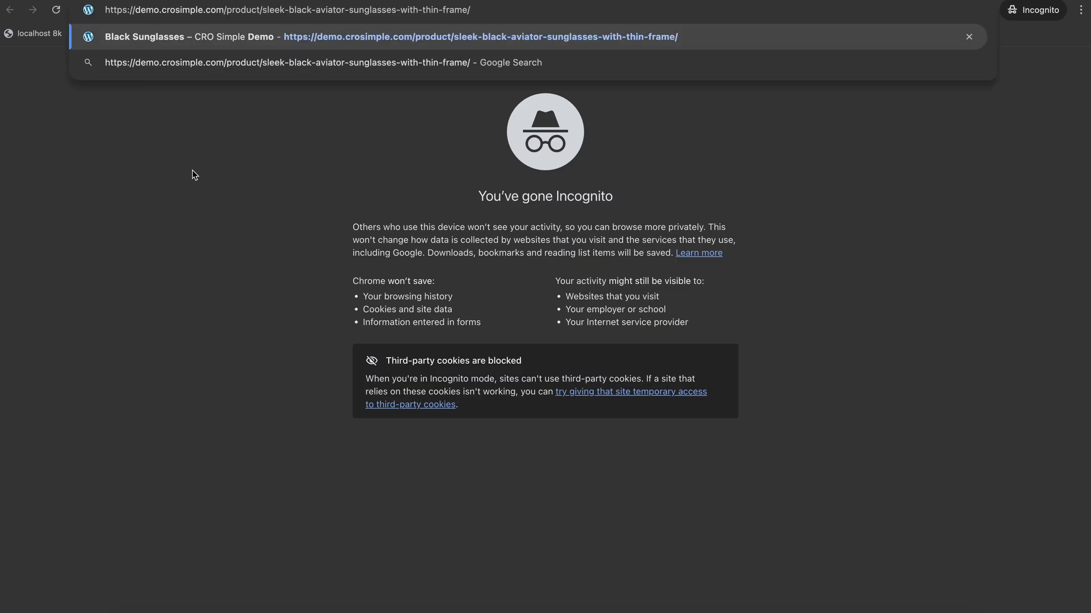
key("Return")
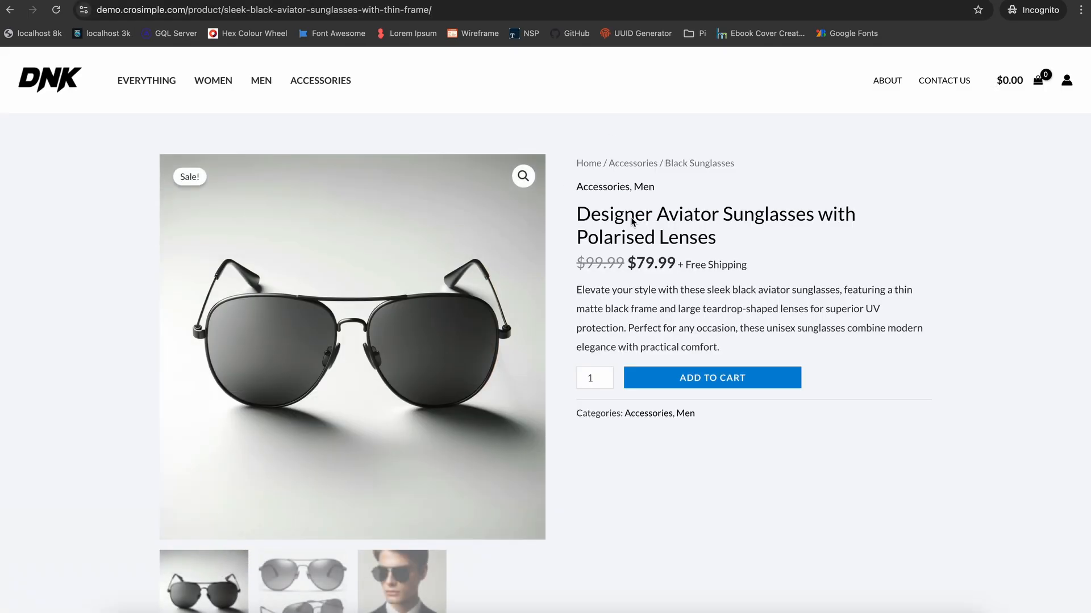